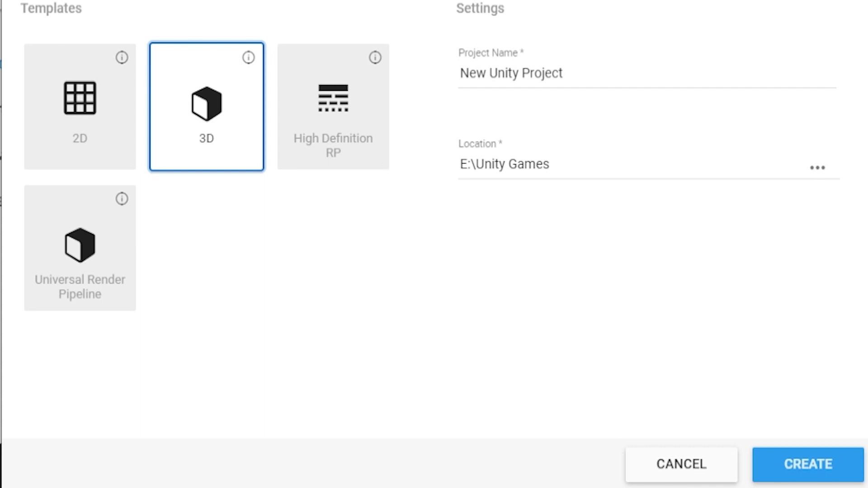
Create a 3D project named "Survival XR Tutoiral" in E:\Unity Games.
{"action": "left_click", "coordinate": [598, 61]}
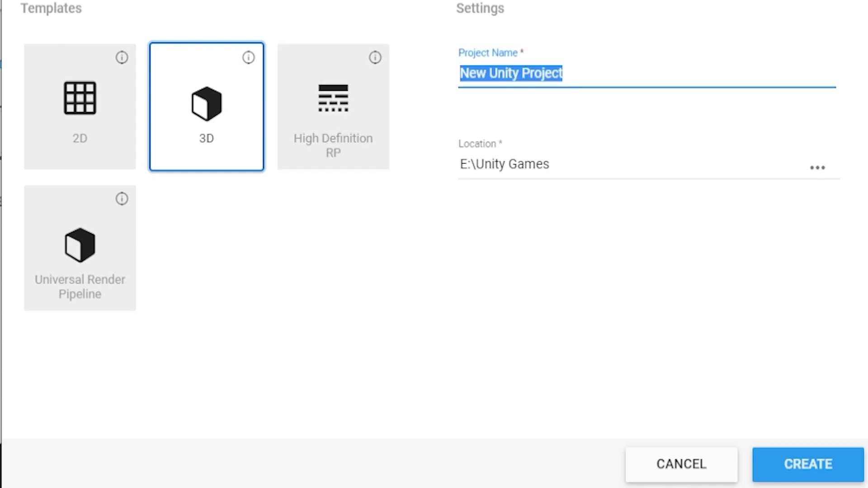
{"action": "type", "text": "Survival XR Tu"}
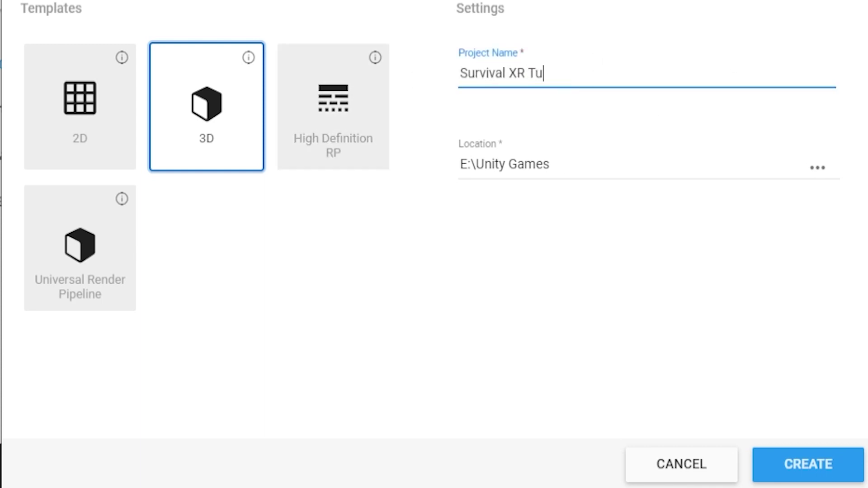
{"action": "type", "text": "toiral"}
{"action": "left_click", "coordinate": [814, 470]}
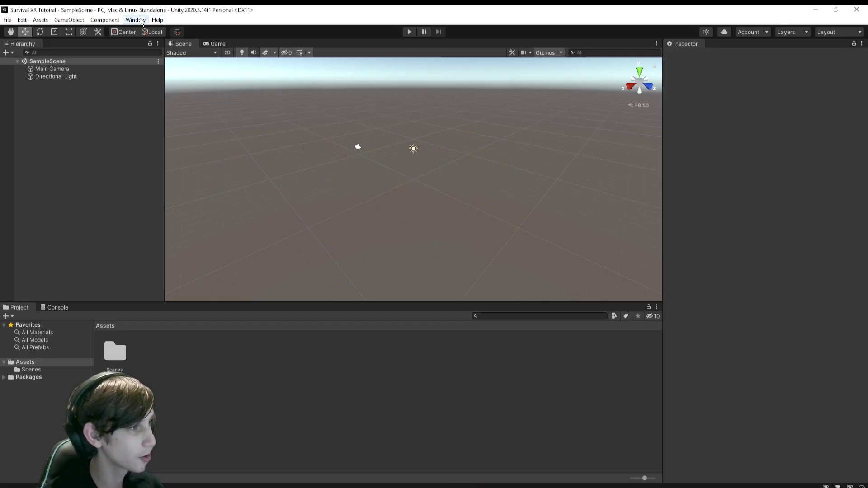
Open the Package Manager and list the packages from the Unity Registry.
{"action": "left_click", "coordinate": [135, 20]}
{"action": "left_click", "coordinate": [159, 116]}
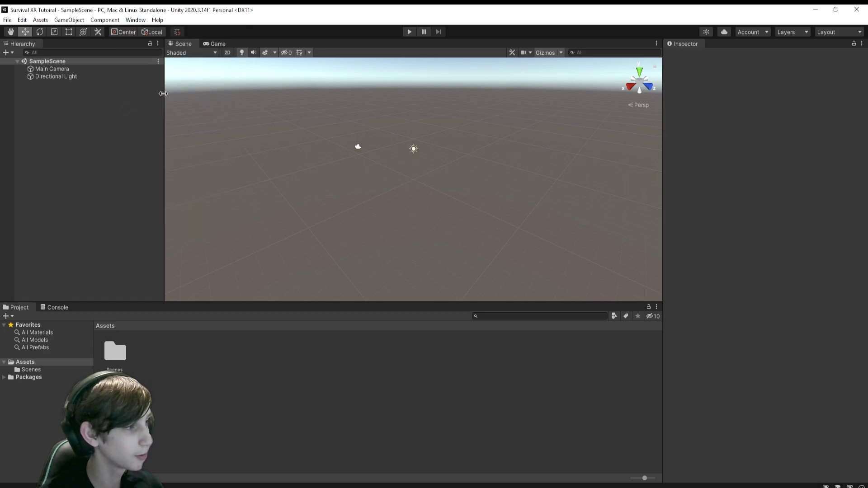
{"action": "left_click_drag", "start_coordinate": [460, 163], "coordinate": [469, 120]}
{"action": "left_click", "coordinate": [406, 133]}
{"action": "left_click", "coordinate": [411, 153]}
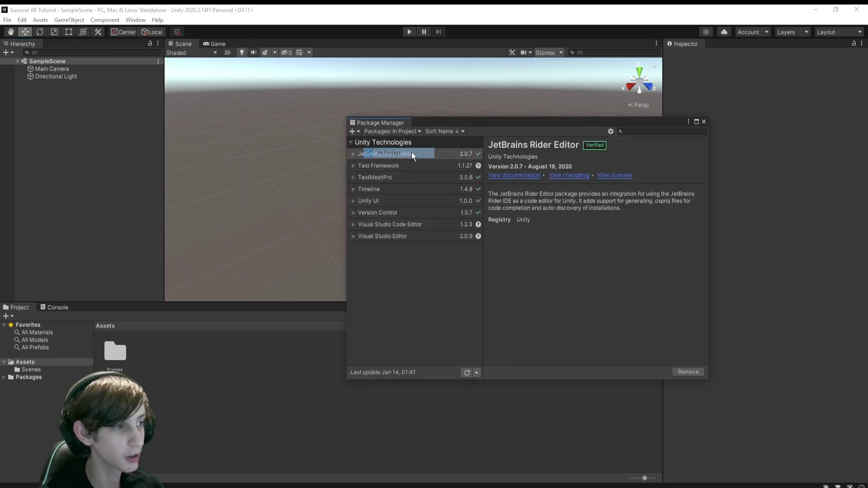
{"action": "left_click", "coordinate": [403, 137]}
{"action": "left_click", "coordinate": [363, 141]}
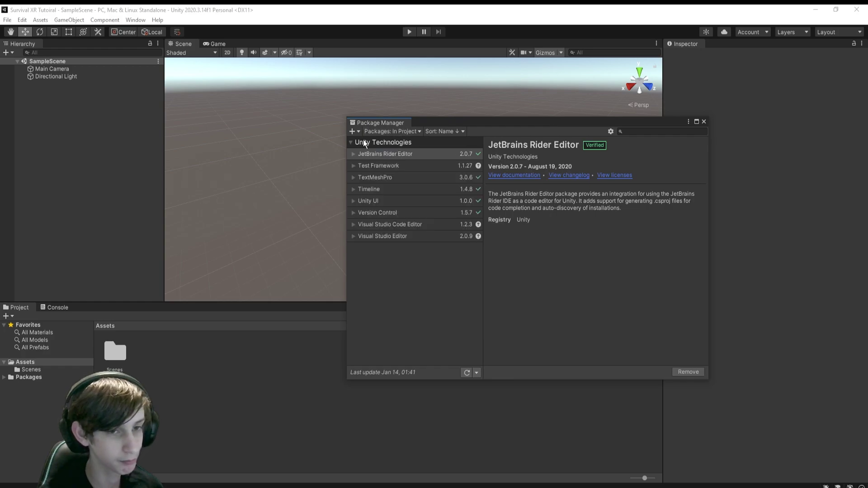
{"action": "left_click", "coordinate": [392, 130]}
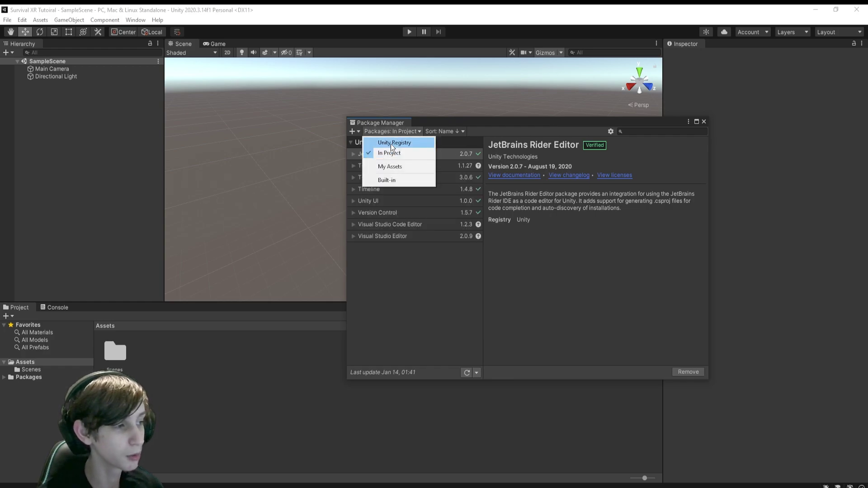
{"action": "left_click", "coordinate": [390, 143]}
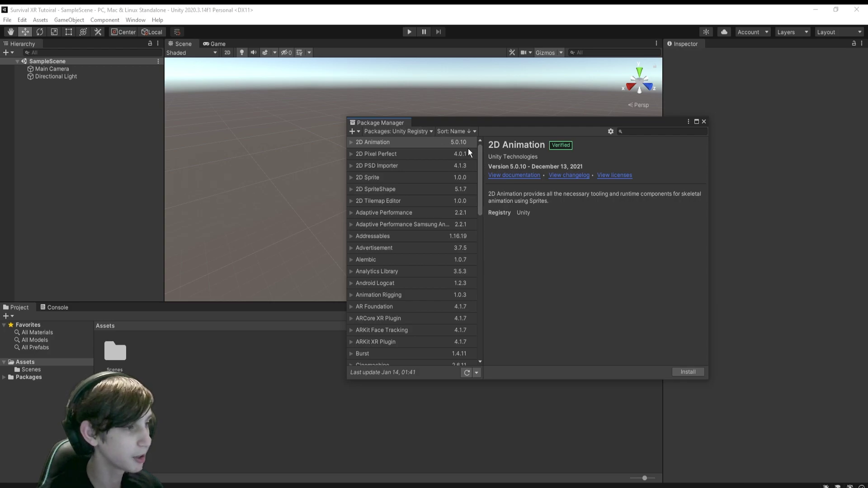
Install the XR Plugin Management package from the Unity Registry.
{"action": "left_click_drag", "start_coordinate": [479, 161], "coordinate": [489, 306]}
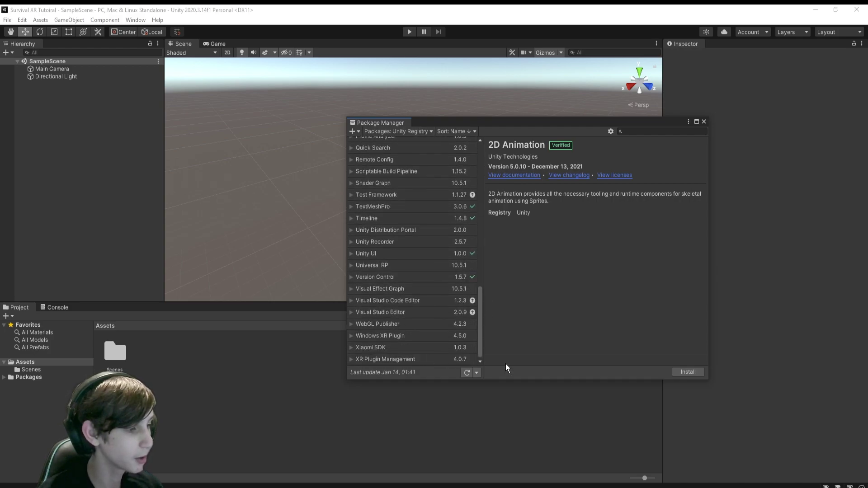
{"action": "left_click", "coordinate": [407, 359]}
{"action": "left_click", "coordinate": [687, 372]}
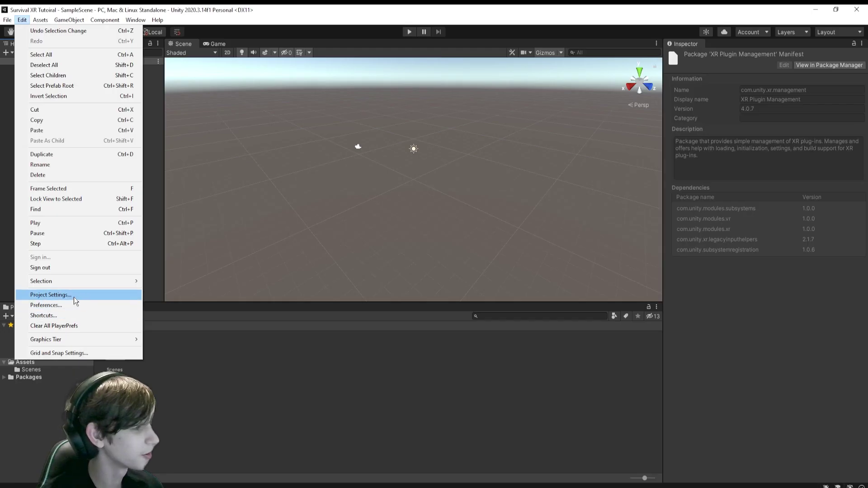
Enable Oculus as the XR plug-in provider for both desktop and Android in the project settings.
{"action": "left_click", "coordinate": [74, 295]}
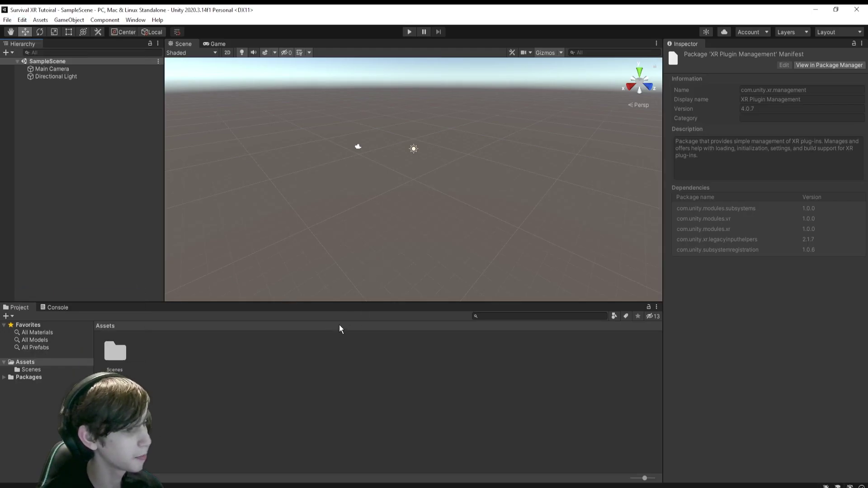
{"action": "left_click", "coordinate": [273, 284]}
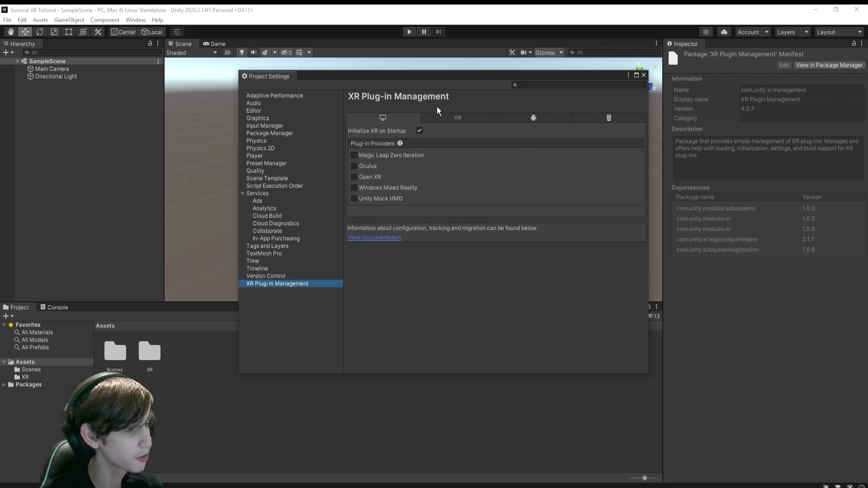
{"action": "left_click_drag", "start_coordinate": [446, 75], "coordinate": [456, 89]}
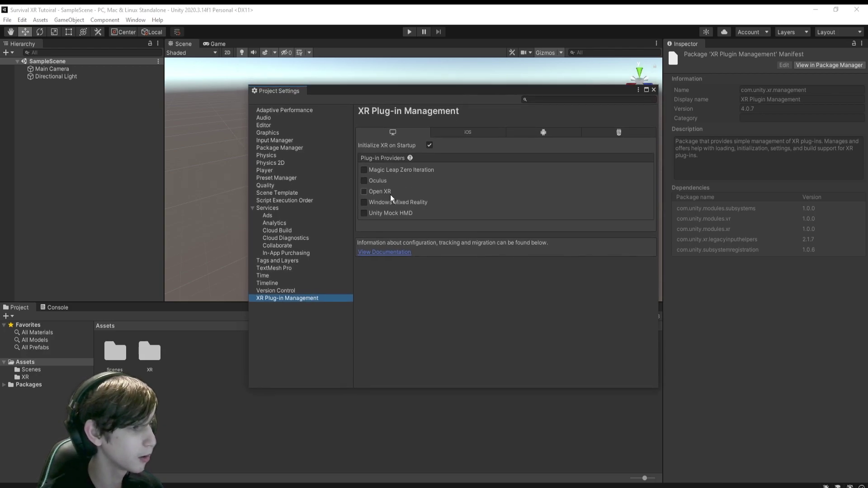
{"action": "left_click", "coordinate": [370, 180]}
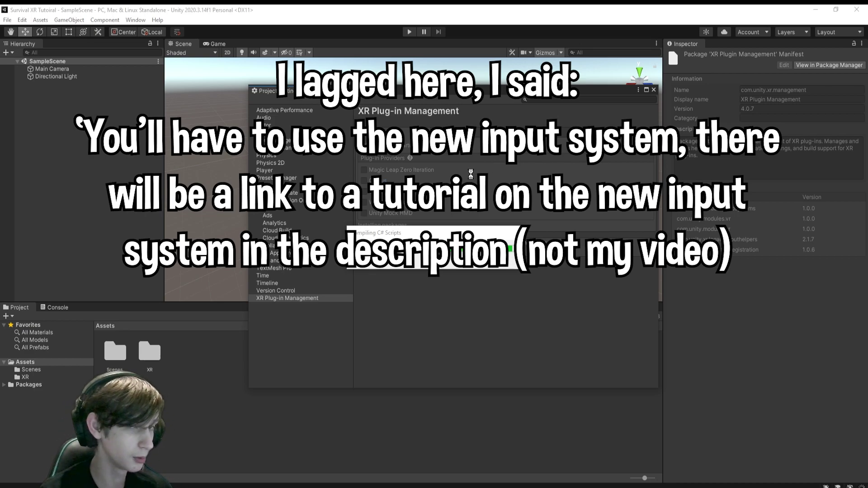
{"action": "left_click", "coordinate": [545, 132]}
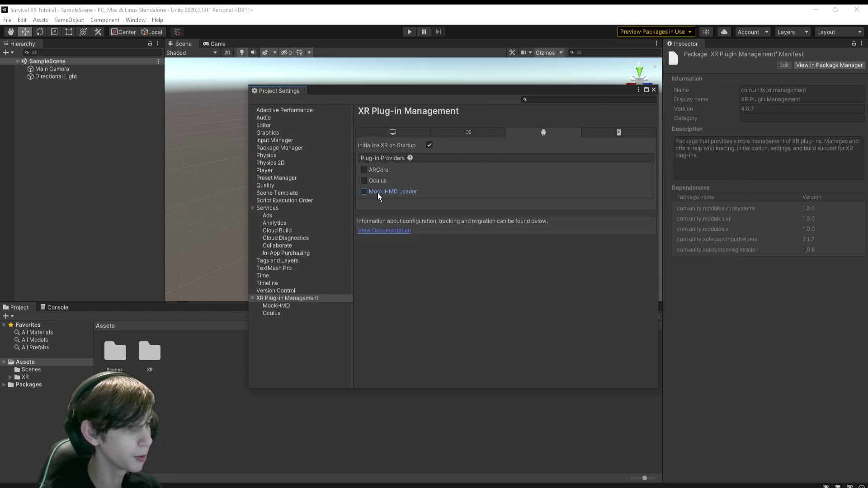
{"action": "left_click", "coordinate": [375, 180]}
{"action": "left_click", "coordinate": [388, 132]}
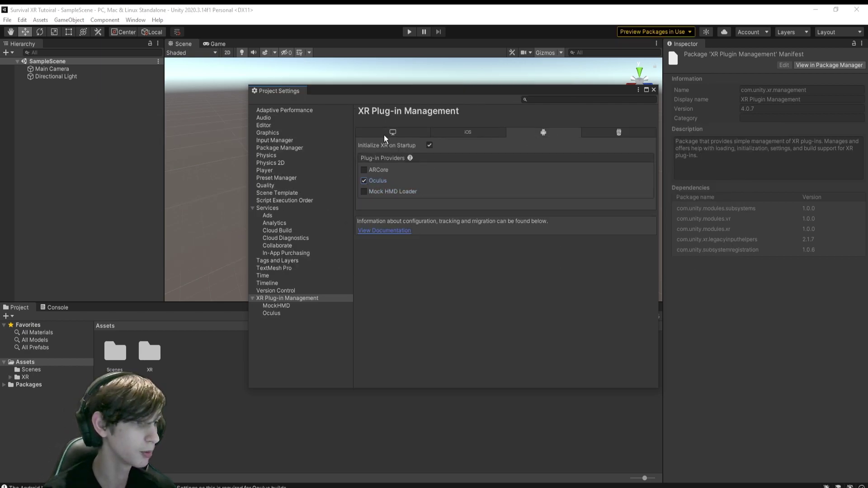
Add a 3D plane to SampleScene as the ground.
{"action": "left_click", "coordinate": [90, 148]}
{"action": "right_click", "coordinate": [85, 150]}
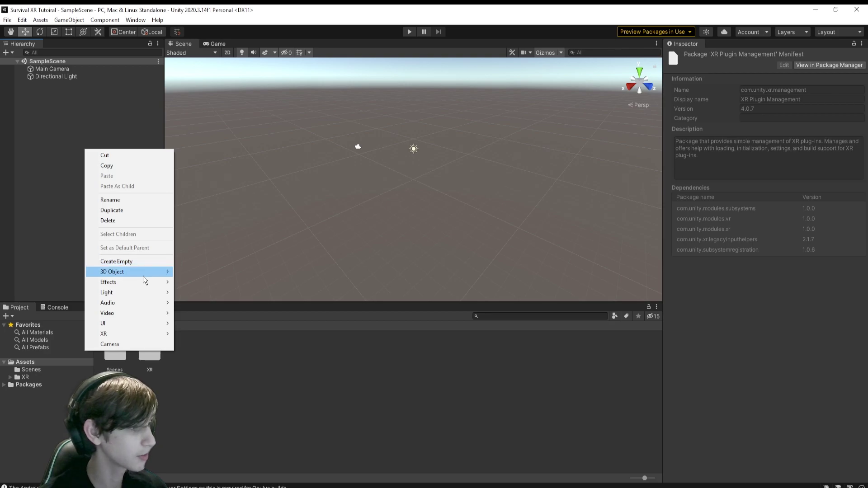
{"action": "mouse_move", "coordinate": [136, 272]}
{"action": "left_click", "coordinate": [202, 311]}
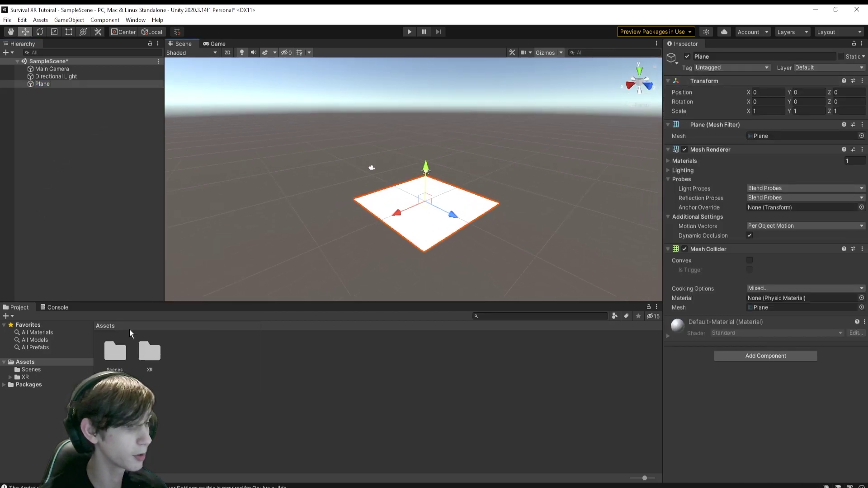
Give the plane a new material named Floor with the grey default checker albedo texture and 5 by 5 tiling.
{"action": "right_click", "coordinate": [181, 361]}
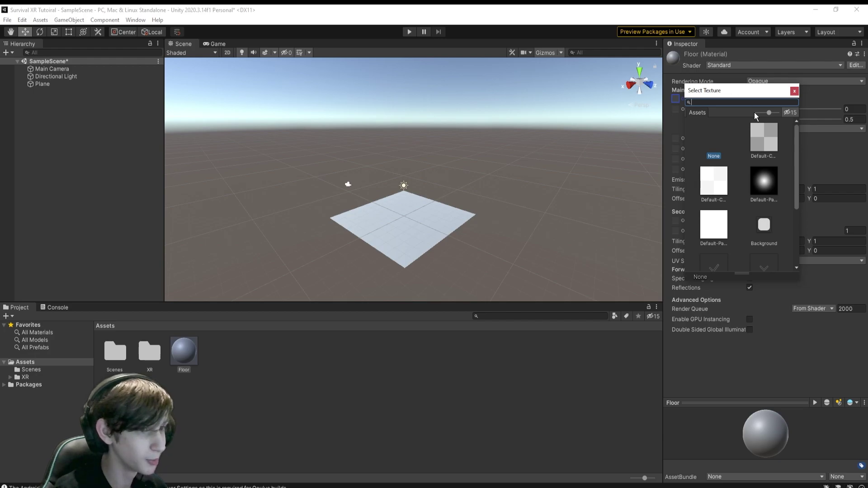
{"action": "double_click", "coordinate": [764, 138]}
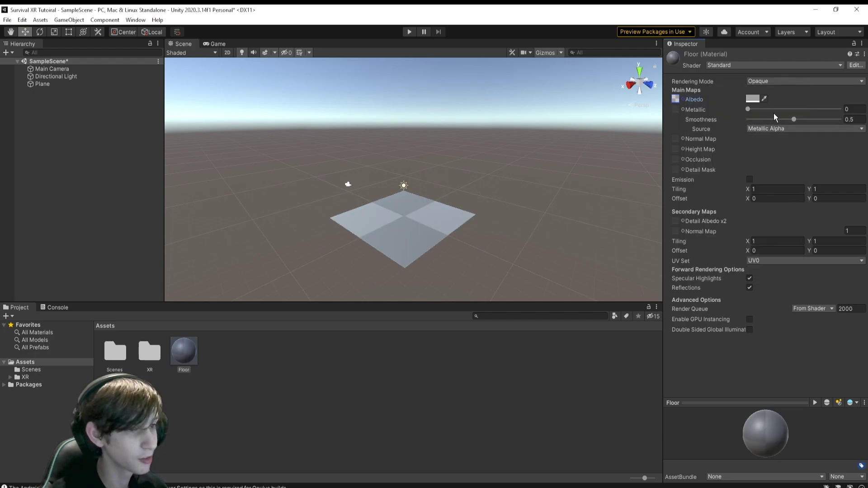
{"action": "left_click", "coordinate": [778, 189]}
{"action": "type", "text": "5"}
{"action": "key", "text": "Tab"}
{"action": "type", "text": "5"}
Delete the Main Camera from the scene and save the scene.
{"action": "right_click_drag", "start_coordinate": [478, 212], "coordinate": [477, 233]}
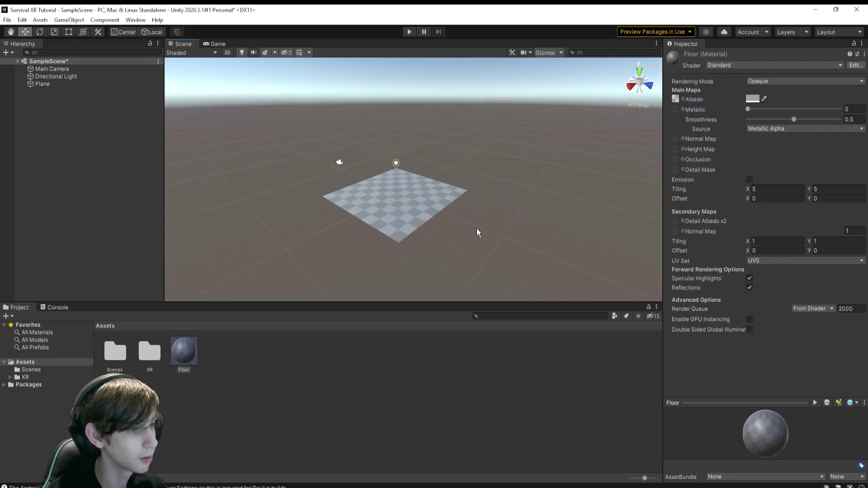
{"action": "left_click", "coordinate": [339, 162]}
{"action": "key", "text": "f"}
{"action": "key", "text": "Delete"}
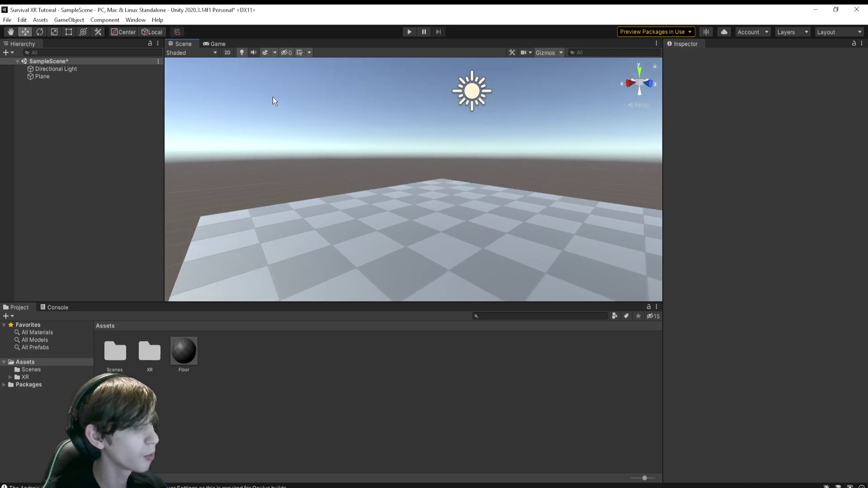
{"action": "key", "text": "ctrl+s"}
Check the XR objects available for the scene, and enable preview packages in the advanced Package Manager project settings.
{"action": "right_click", "coordinate": [106, 128]}
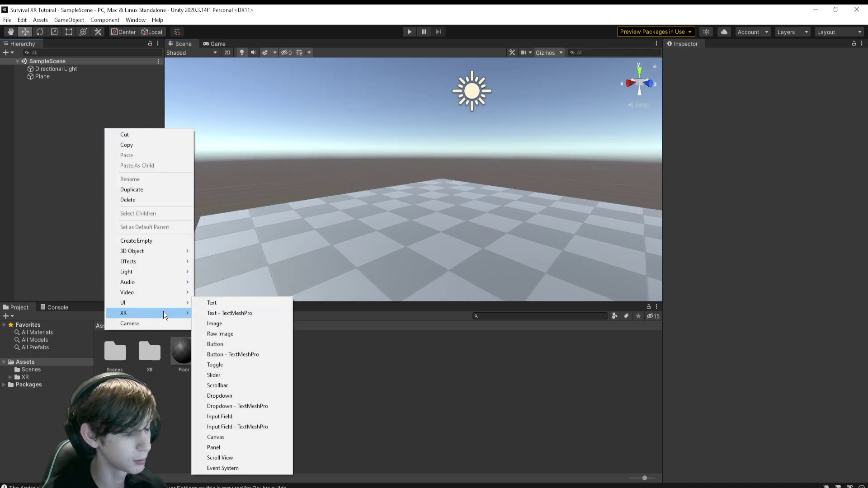
{"action": "mouse_move", "coordinate": [164, 311]}
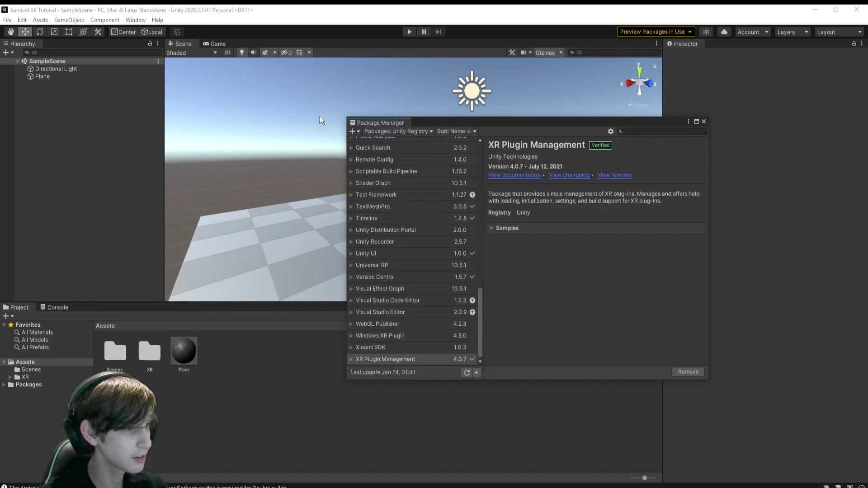
{"action": "left_click", "coordinate": [609, 131]}
{"action": "left_click", "coordinate": [619, 142]}
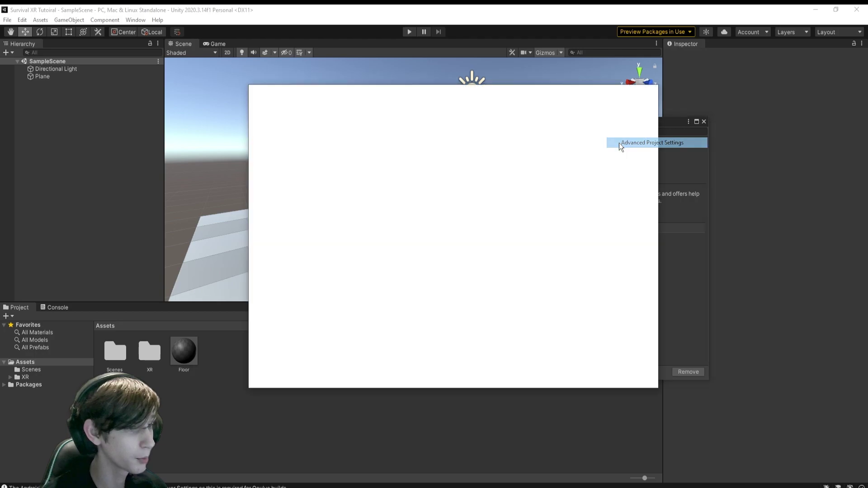
{"action": "left_click", "coordinate": [439, 287]}
{"action": "left_click", "coordinate": [460, 272]}
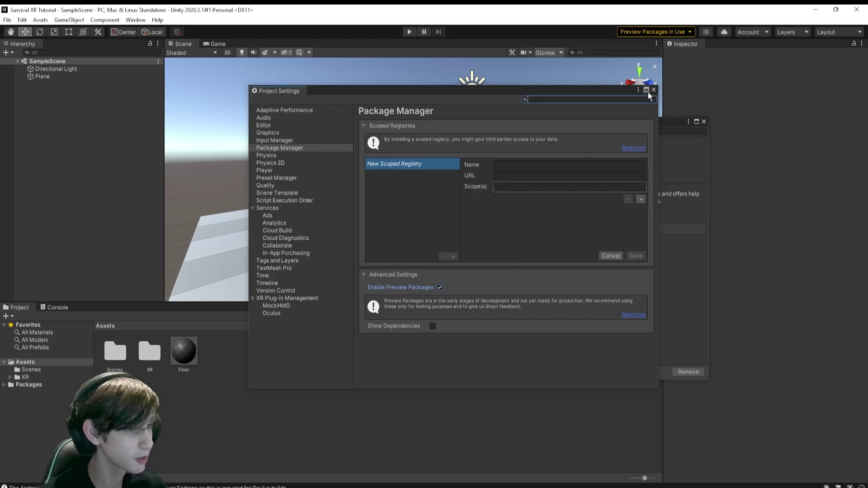
{"action": "left_click", "coordinate": [654, 91]}
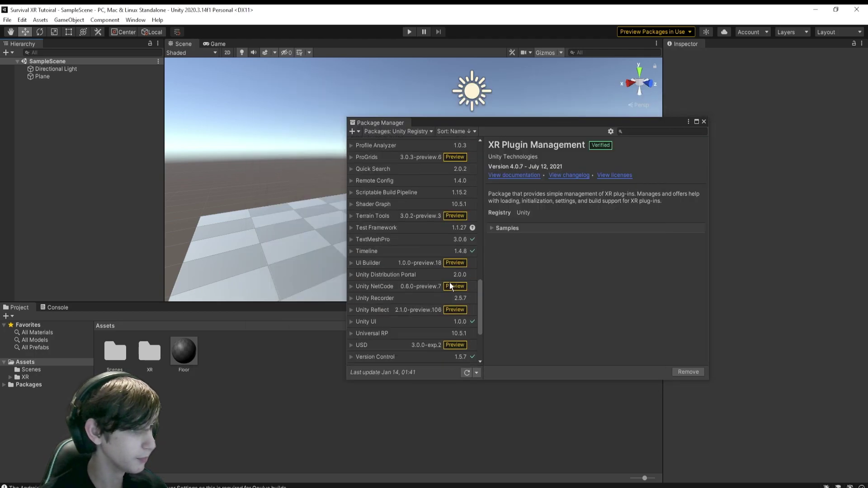
Install the XR Interaction Toolkit 2.0.0-pre.6 package, accepting the new input system backends and declining the InteractionLayerMask update.
{"action": "scroll", "coordinate": [425, 346], "scroll_direction": "down", "scroll_amount": 3}
{"action": "left_click", "coordinate": [425, 348]}
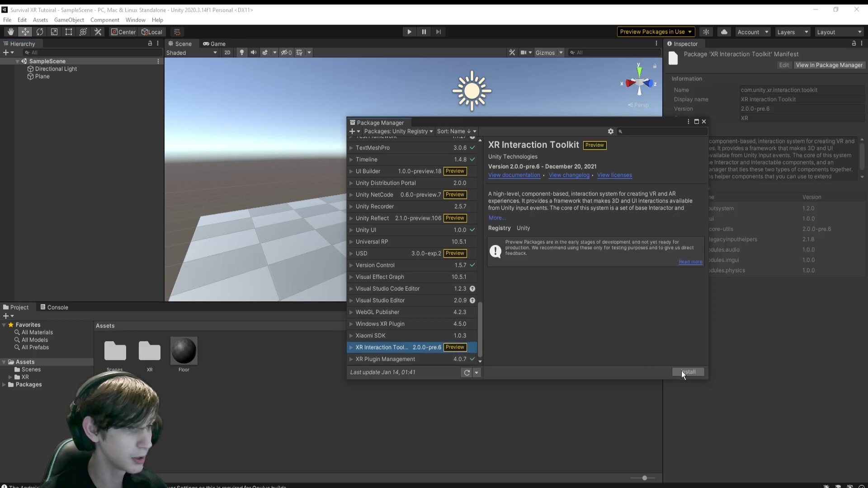
{"action": "left_click", "coordinate": [694, 373]}
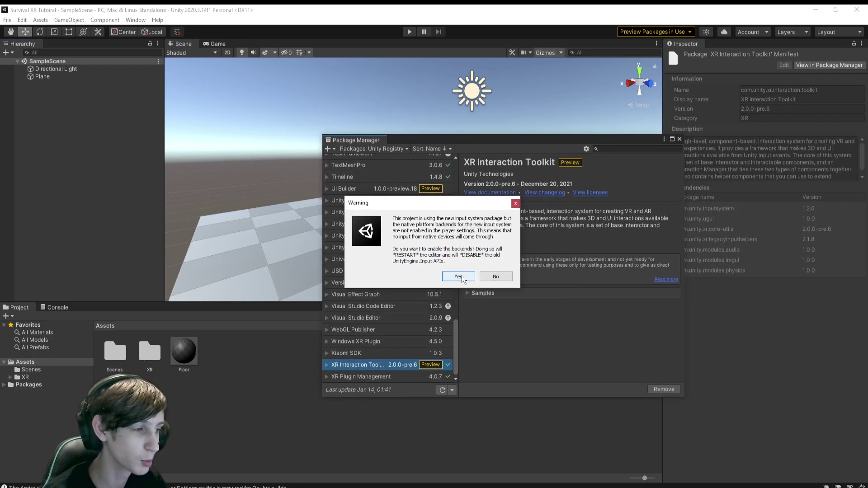
{"action": "left_click", "coordinate": [459, 276]}
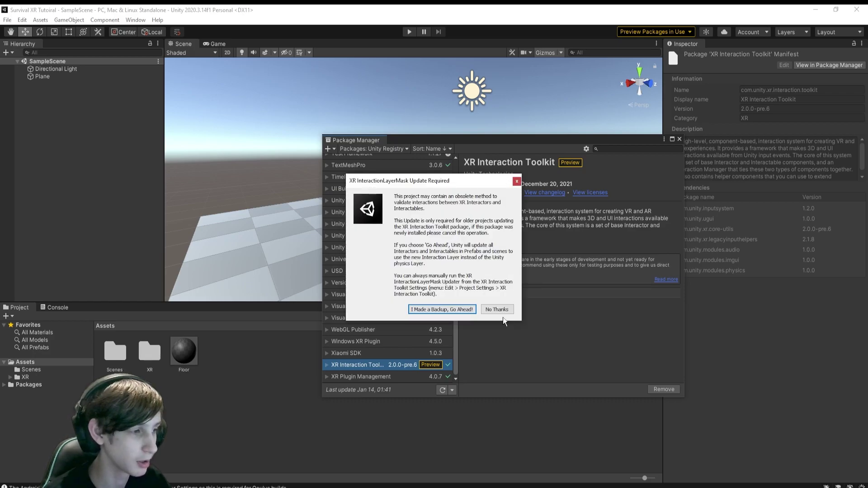
{"action": "left_click", "coordinate": [499, 310]}
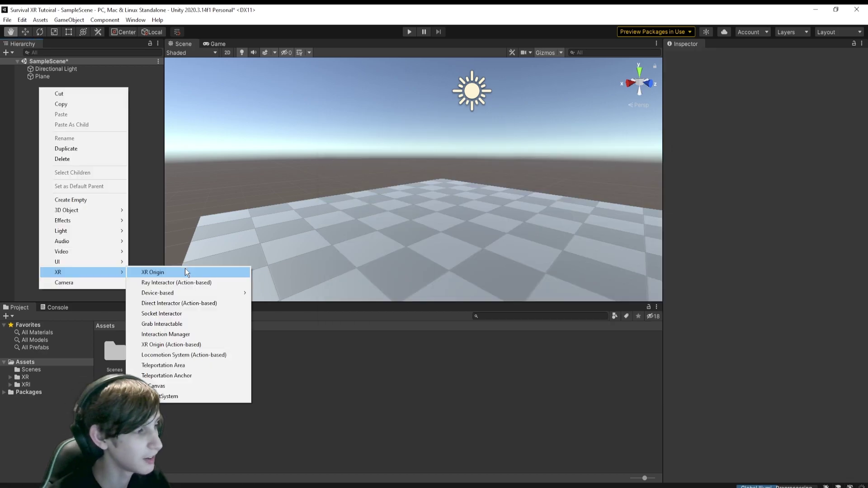
Add an XR Origin to the scene and set its Tracking Origin Mode to Floor.
{"action": "left_click", "coordinate": [186, 269]}
{"action": "left_click", "coordinate": [26, 83]}
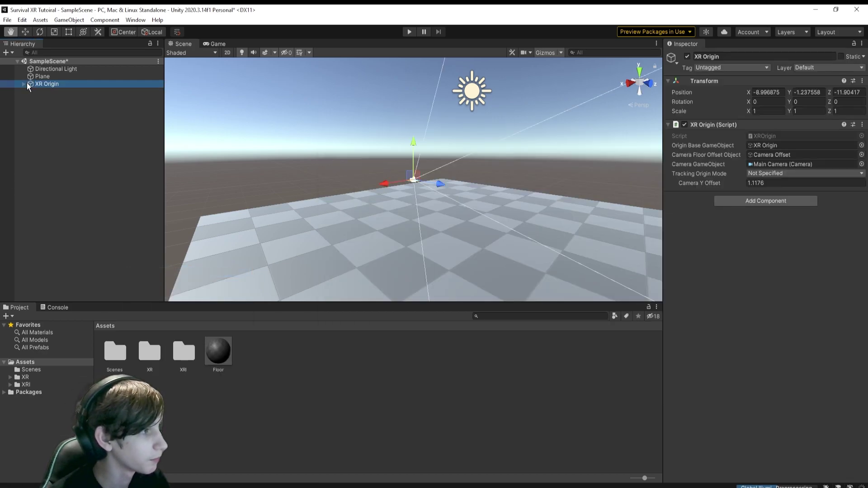
{"action": "left_click", "coordinate": [23, 84]}
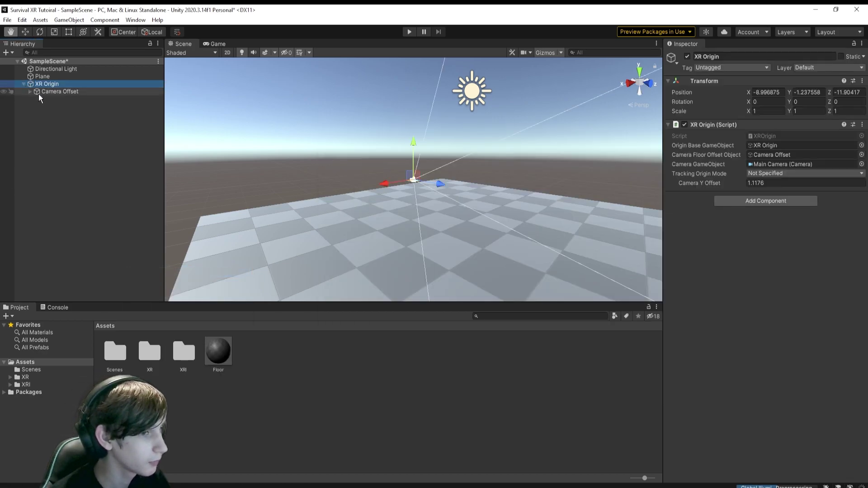
{"action": "left_click", "coordinate": [776, 173]}
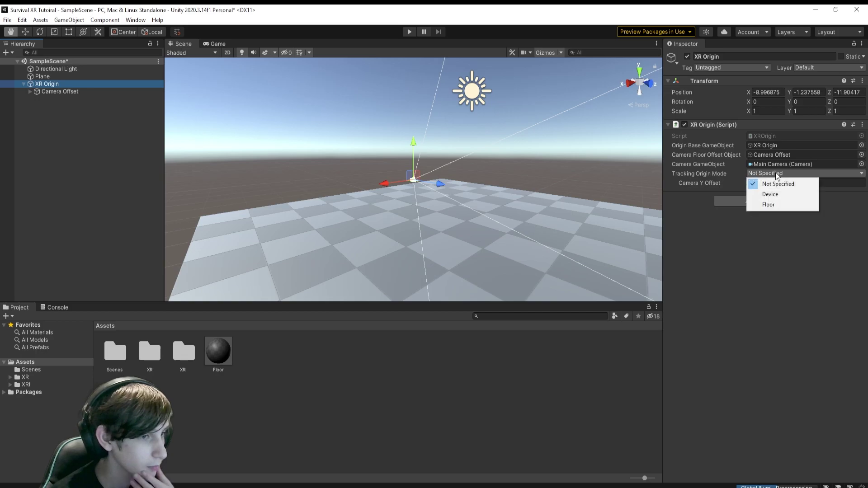
{"action": "left_click", "coordinate": [767, 205]}
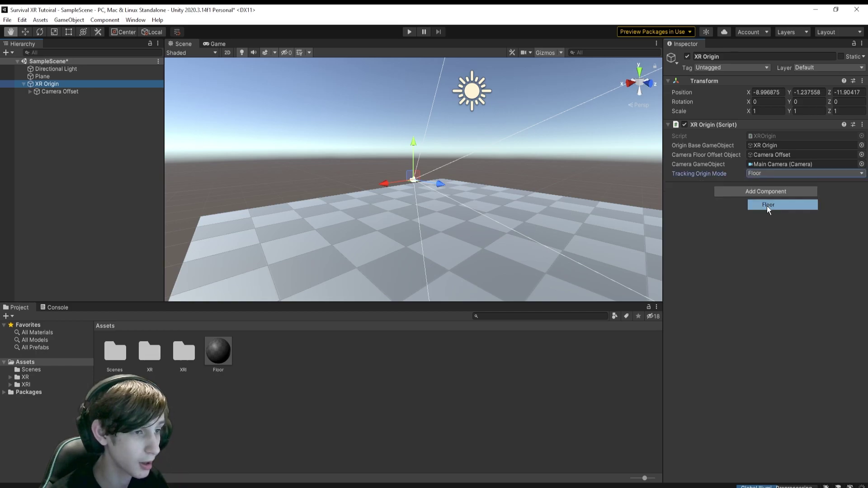
Add a device-based Direct Interactor as a child of the XR Origin.
{"action": "left_click", "coordinate": [31, 91]}
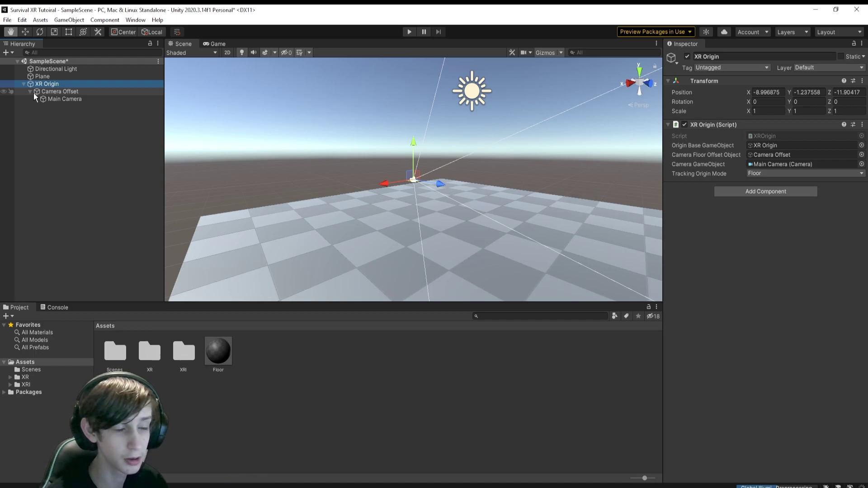
{"action": "left_click", "coordinate": [45, 92]}
{"action": "left_click", "coordinate": [47, 84]}
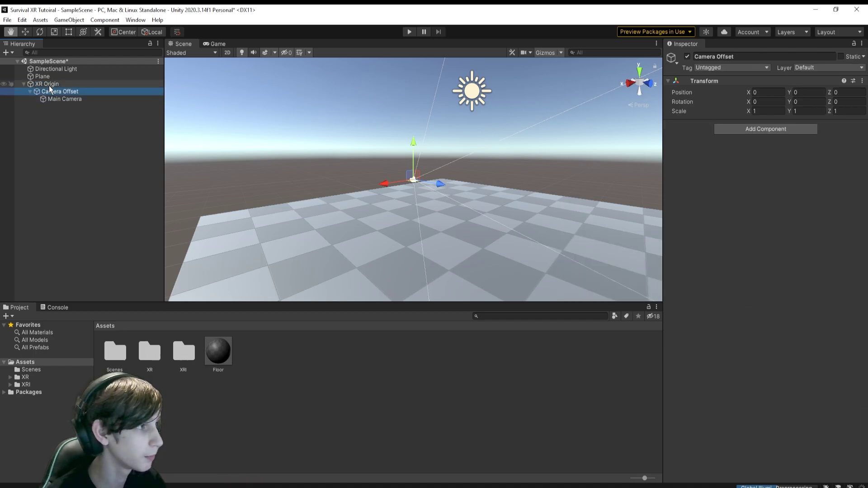
{"action": "right_click", "coordinate": [48, 86]}
{"action": "mouse_move", "coordinate": [91, 278]}
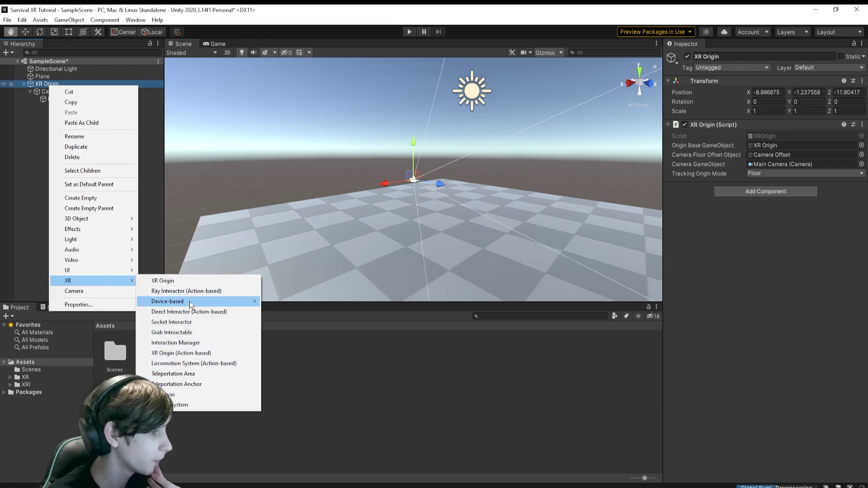
{"action": "mouse_move", "coordinate": [189, 301]}
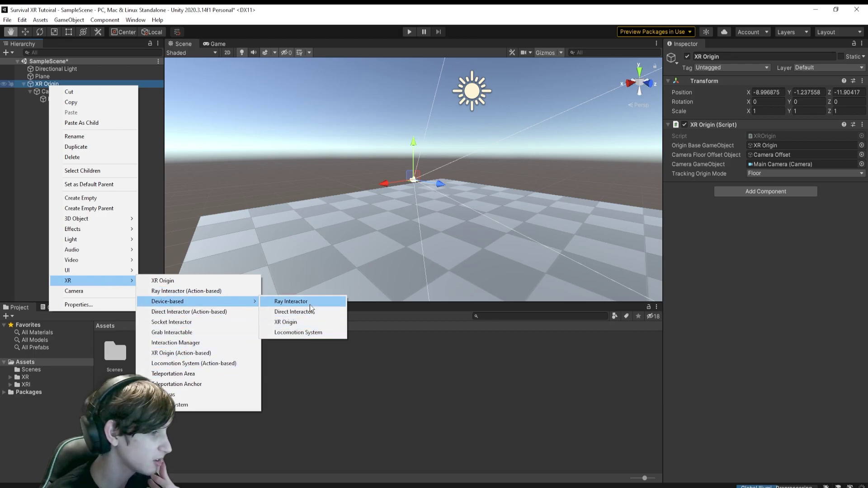
{"action": "left_click", "coordinate": [311, 309]}
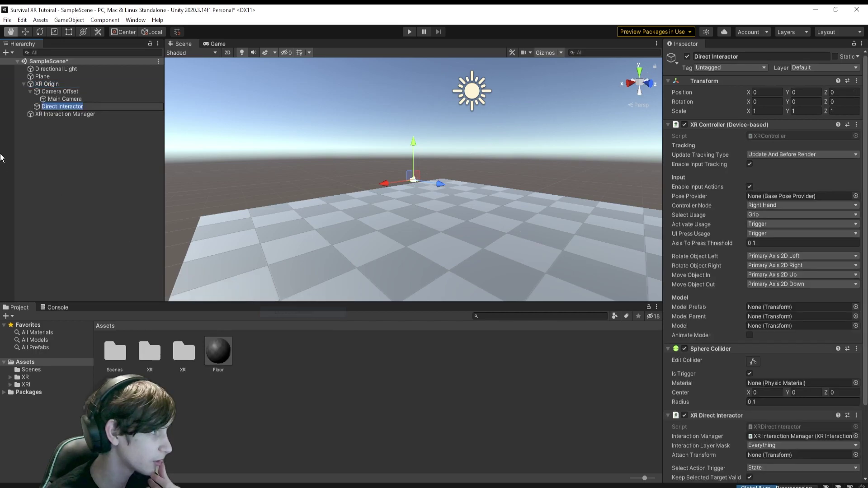
Duplicate the Direct Interactor and name the copy RightHand Interactor.
{"action": "left_click", "coordinate": [38, 106]}
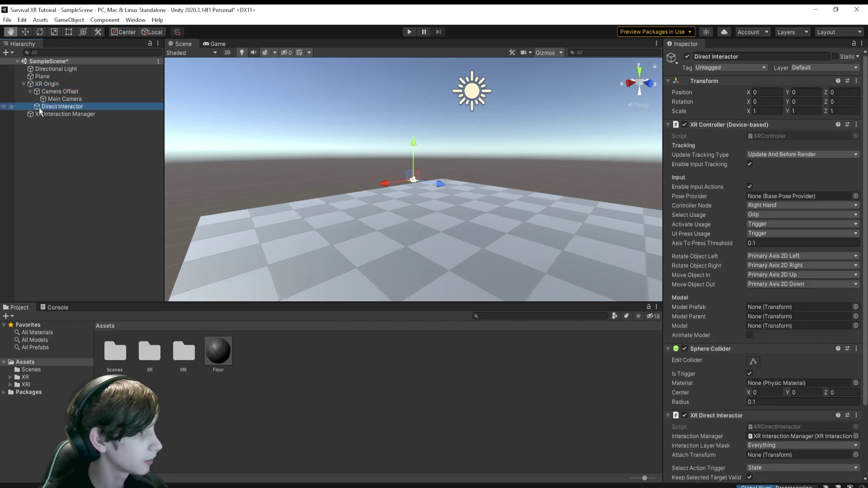
{"action": "key", "text": "w"}
{"action": "key", "text": "ctrl+d"}
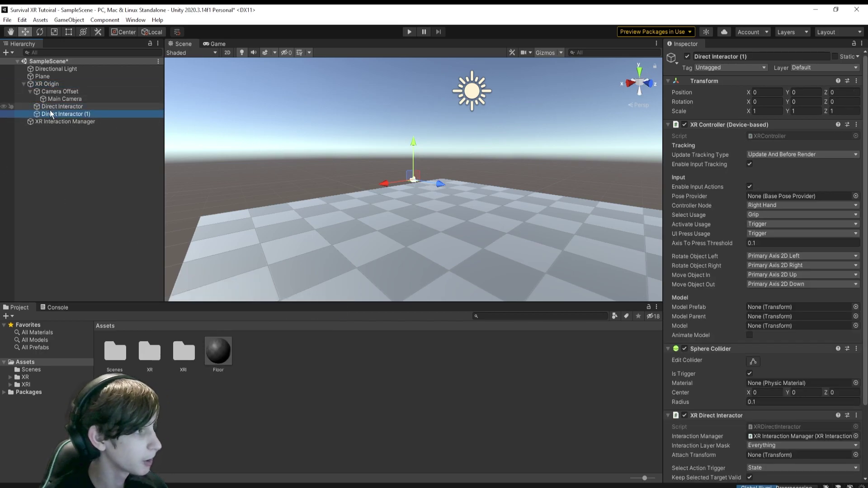
{"action": "key", "text": "F2"}
{"action": "type", "text": "Ri"}
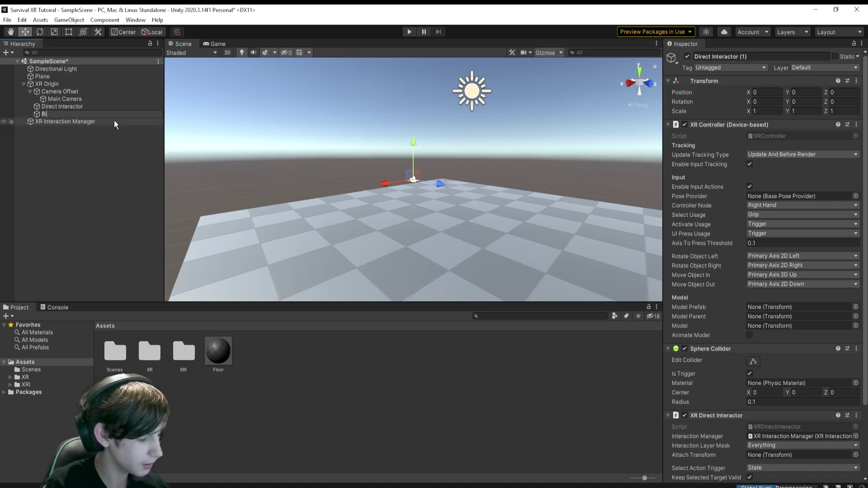
{"action": "type", "text": "ghtHand Inter"}
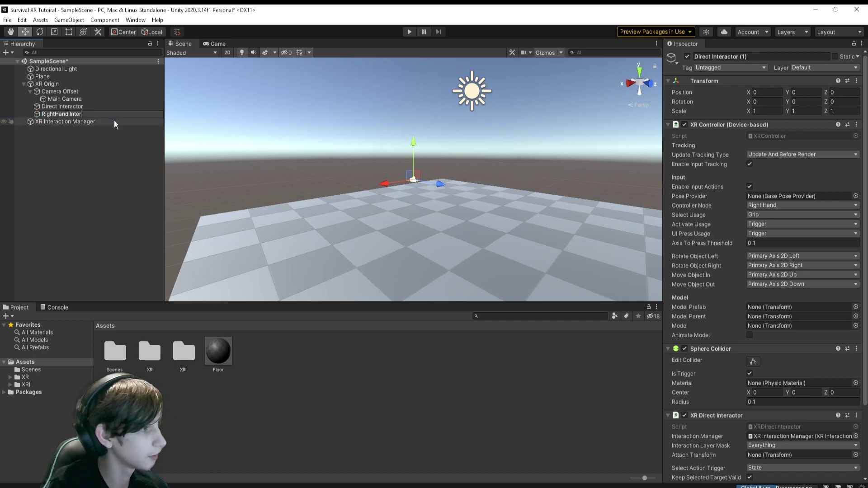
{"action": "type", "text": "actior"}
{"action": "key", "text": "Return"}
Rename the original Direct Interactor to LeftHand Interactor and set its Controller Node to Left Hand.
{"action": "left_click", "coordinate": [111, 105]}
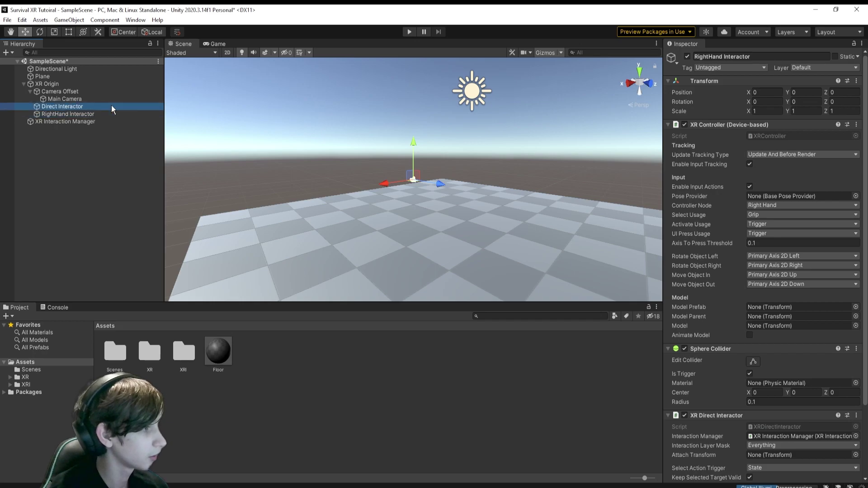
{"action": "key", "text": "F2"}
{"action": "type", "text": "LeftHand I"}
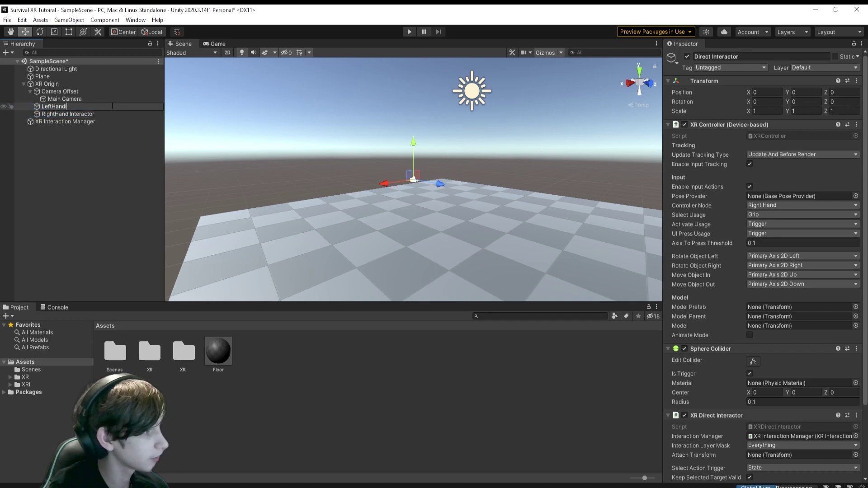
{"action": "type", "text": "nteract"}
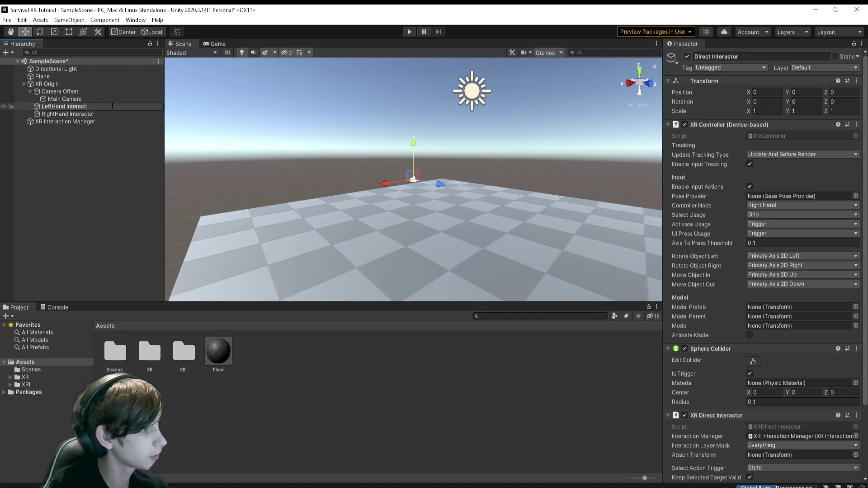
{"action": "type", "text": "or"}
{"action": "key", "text": "Return"}
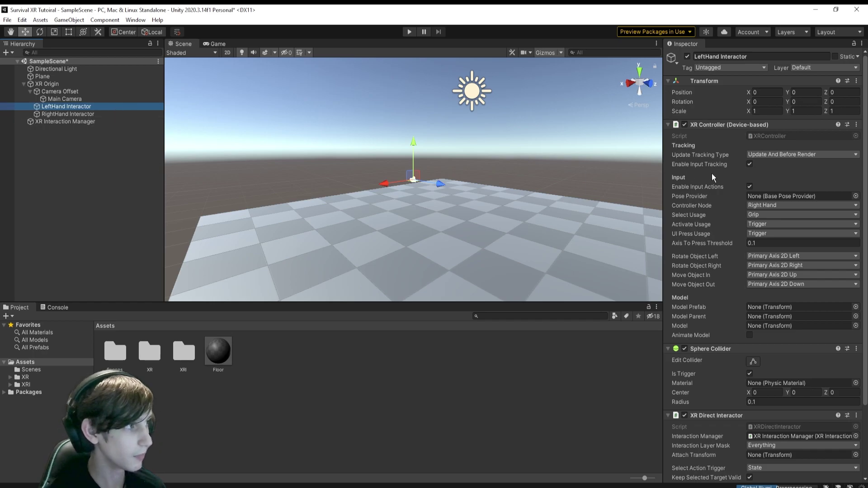
{"action": "left_click", "coordinate": [772, 208]}
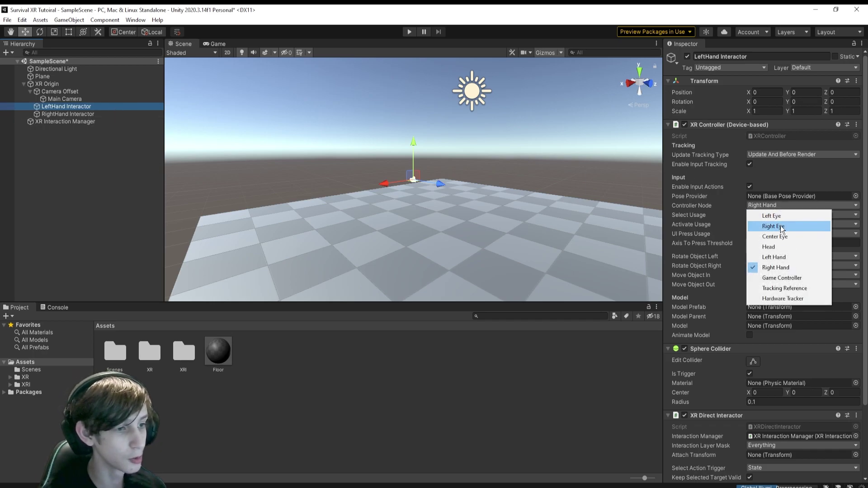
{"action": "left_click", "coordinate": [764, 254]}
{"action": "scroll", "coordinate": [745, 259], "scroll_direction": "down", "scroll_amount": 5}
Add a cube as a child of the LeftHand Interactor and set its scale to 0.1 on all three axes.
{"action": "right_click", "coordinate": [88, 109]}
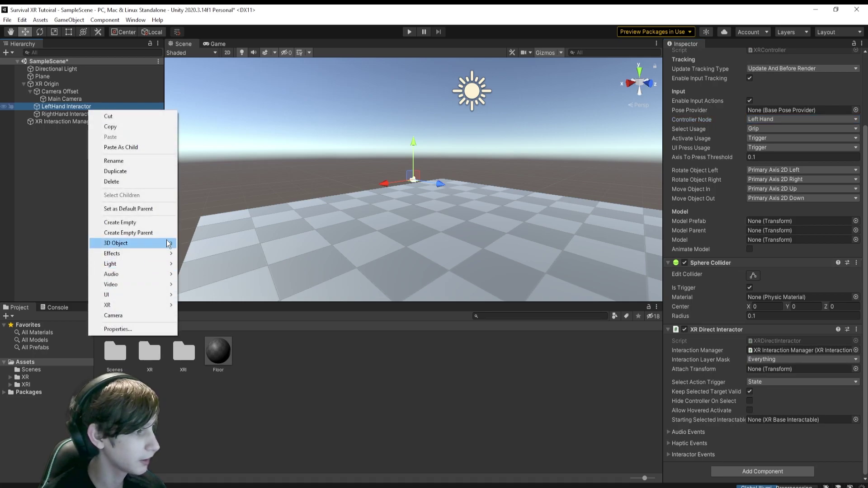
{"action": "left_click", "coordinate": [195, 244]}
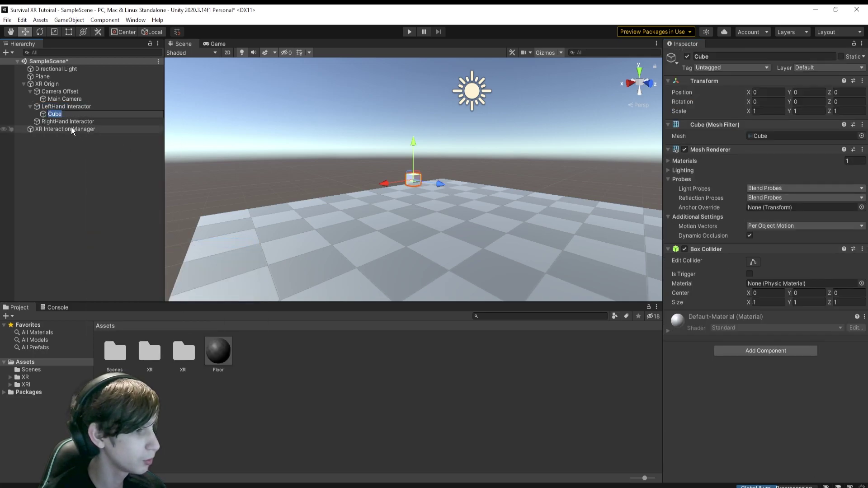
{"action": "left_click", "coordinate": [768, 111]}
{"action": "type", "text": "0.1"}
{"action": "key", "text": "Tab"}
{"action": "type", "text": "0.1"}
{"action": "key", "text": "Tab"}
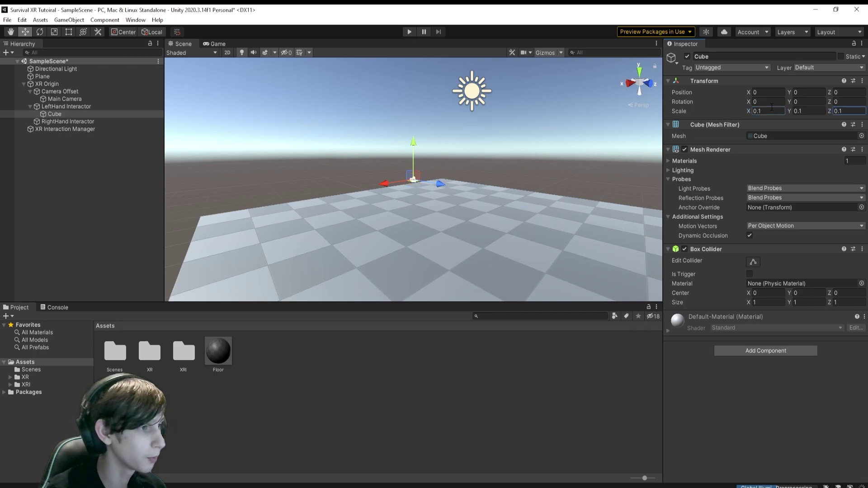
{"action": "key", "text": "Return"}
{"action": "scroll", "coordinate": [452, 181], "scroll_direction": "up", "scroll_amount": 3}
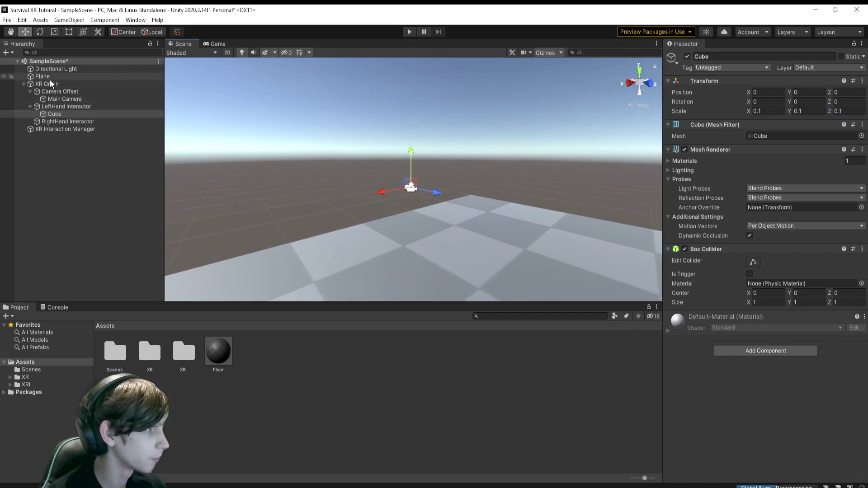
Move the XR Origin to position 0, 0, 0 on the checkered floor.
{"action": "left_click", "coordinate": [51, 84]}
{"action": "right_click_drag", "start_coordinate": [407, 190], "coordinate": [456, 256]}
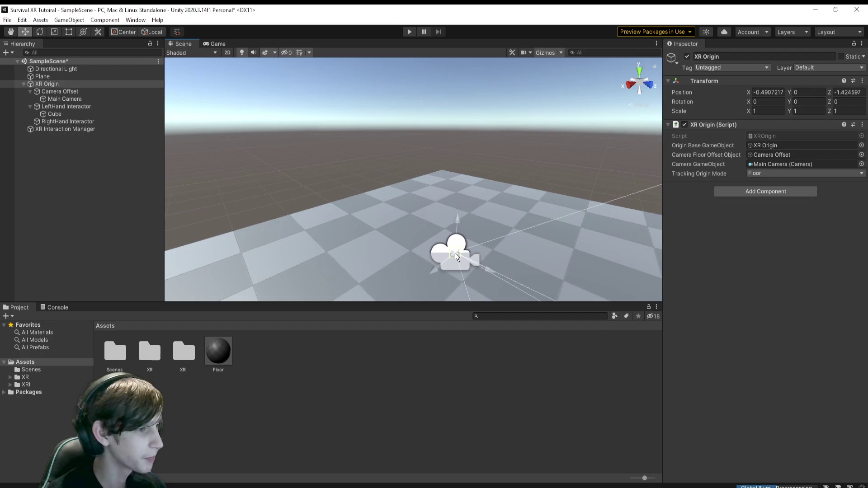
{"action": "left_click_drag", "start_coordinate": [455, 256], "coordinate": [458, 258]}
{"action": "type", "text": "0"}
{"action": "key", "text": "Tab"}
{"action": "key", "text": "Tab"}
{"action": "type", "text": "0"}
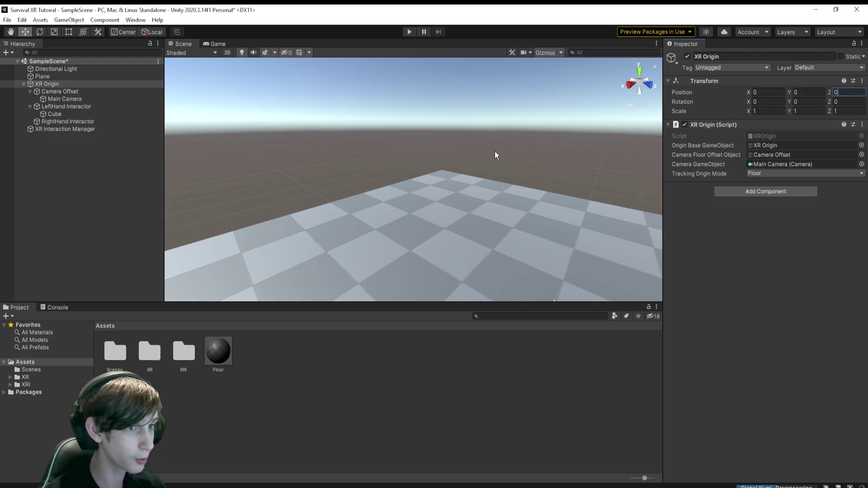
{"action": "right_click_drag", "start_coordinate": [495, 155], "coordinate": [597, 189]}
{"action": "key", "text": "f"}
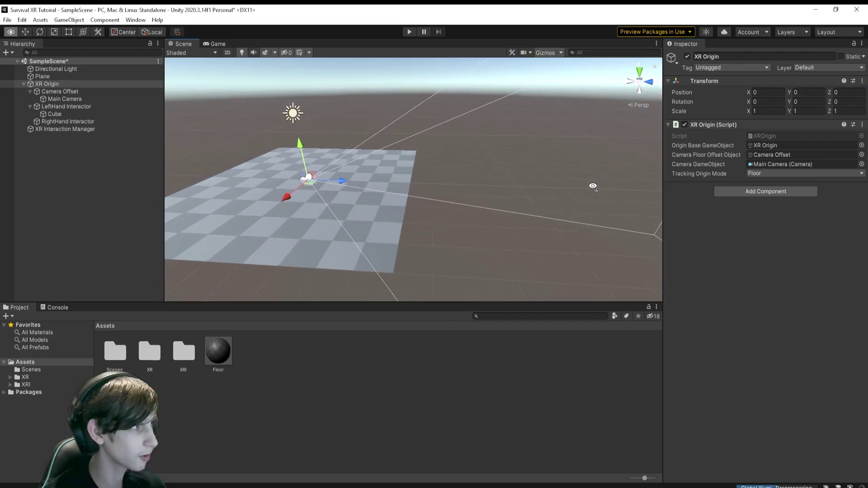
Copy the left hand's cube to the RightHand Interactor as its child and save the scene.
{"action": "left_click", "coordinate": [54, 114]}
{"action": "left_click", "coordinate": [66, 121], "text": "ctrl"}
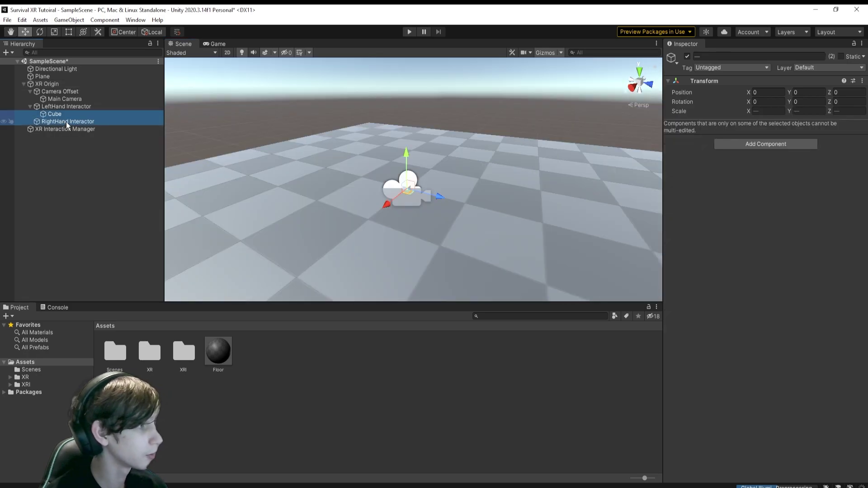
{"action": "left_click", "coordinate": [64, 119], "text": "ctrl"}
{"action": "left_click", "coordinate": [63, 121]}
{"action": "key", "text": "ctrl+v"}
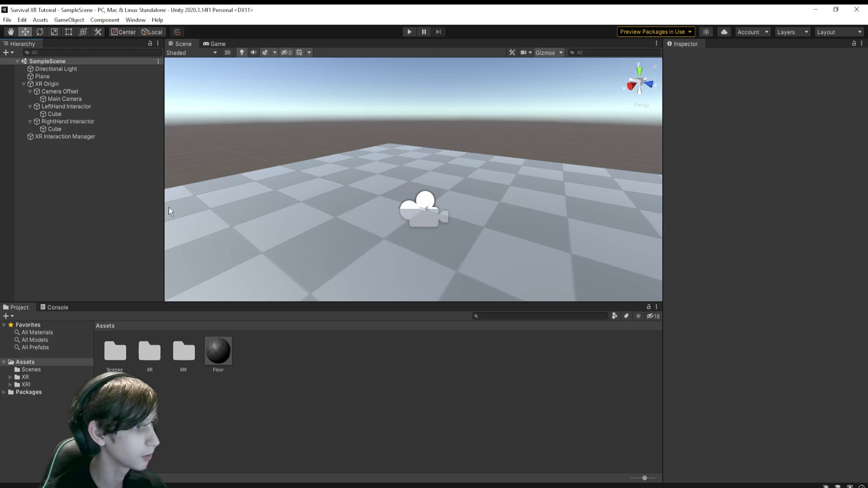
Turn on Is Trigger for the Box Colliders of both hand cubes.
{"action": "left_click", "coordinate": [72, 129]}
{"action": "left_click", "coordinate": [70, 115], "text": "shift"}
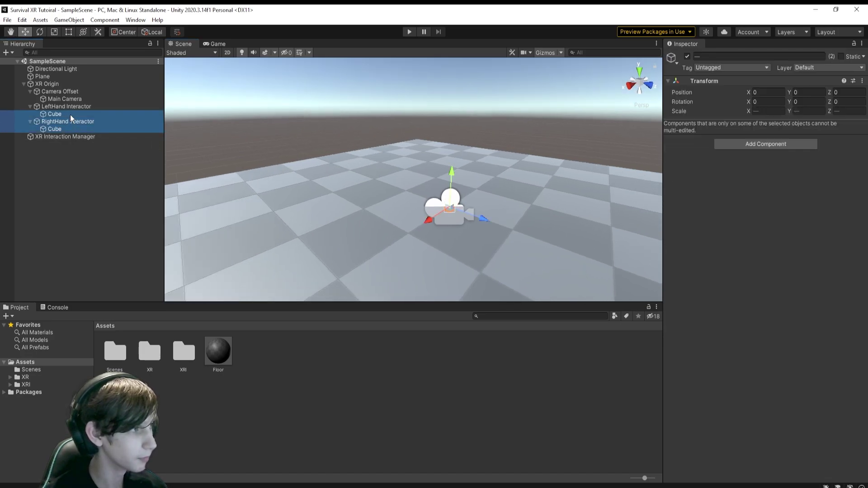
{"action": "left_click", "coordinate": [66, 122], "text": "ctrl"}
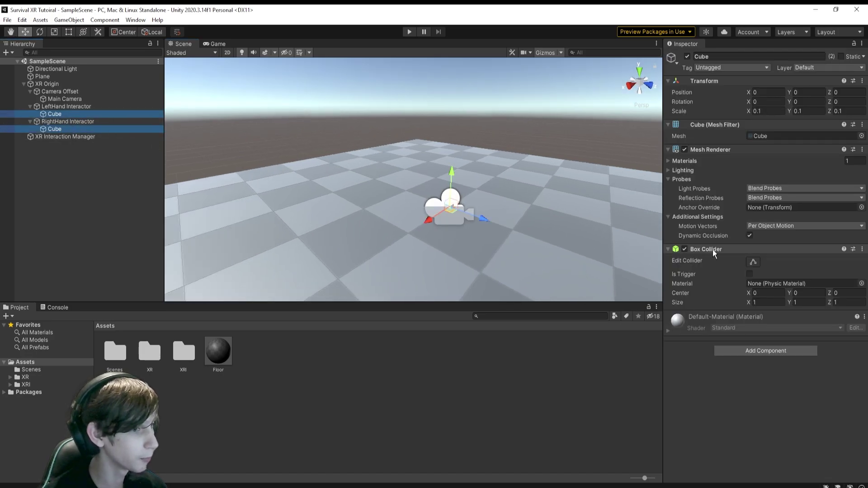
{"action": "left_click", "coordinate": [751, 275]}
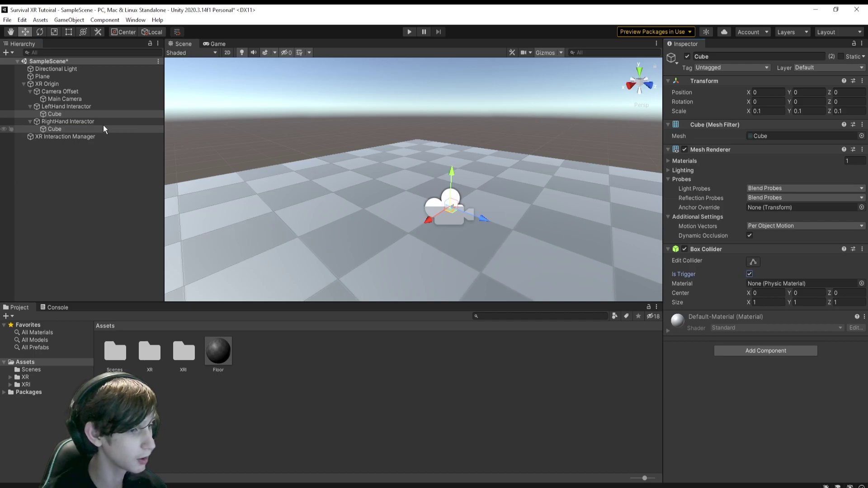
Remove the Box Collider component from both hand cubes and save the scene.
{"action": "left_click", "coordinate": [97, 123]}
{"action": "scroll", "coordinate": [794, 294], "scroll_direction": "down", "scroll_amount": 5}
{"action": "right_click_drag", "start_coordinate": [524, 228], "coordinate": [268, 170]}
{"action": "left_click", "coordinate": [126, 130]}
{"action": "left_click", "coordinate": [93, 115], "text": "ctrl"}
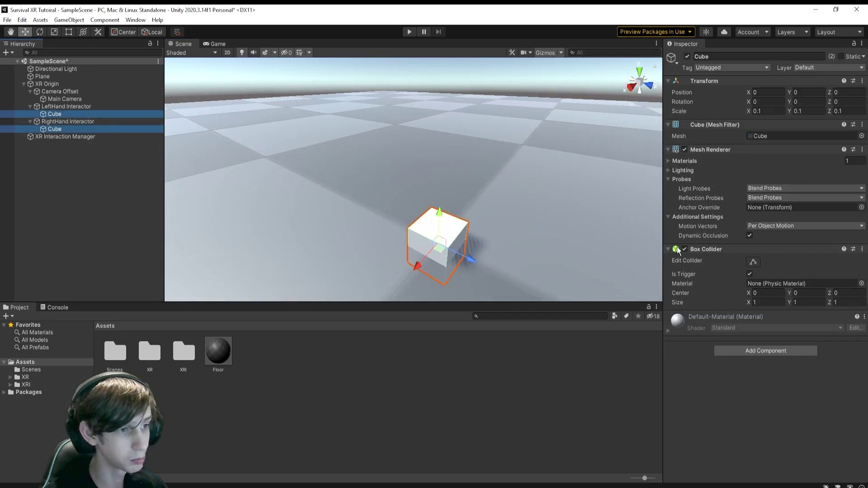
{"action": "right_click", "coordinate": [705, 250]}
{"action": "left_click", "coordinate": [744, 267]}
{"action": "right_click_drag", "start_coordinate": [443, 180], "coordinate": [412, 173]}
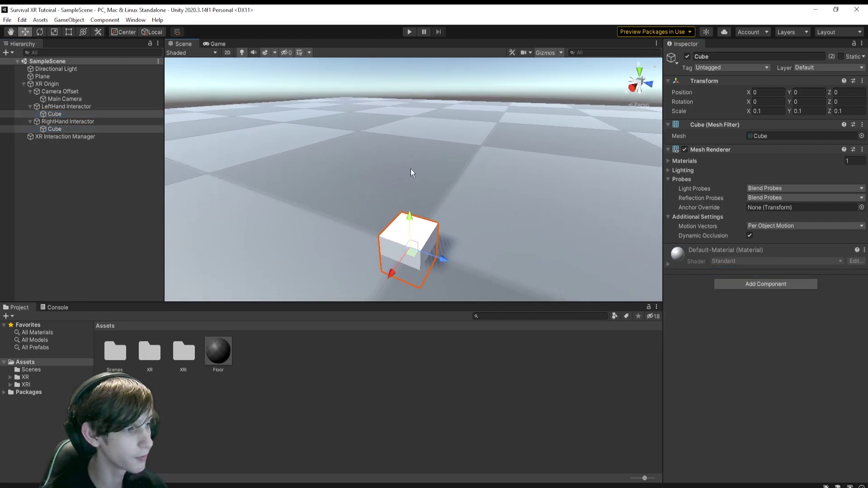
Examine the RightHand Interactor's Sphere Collider and XR Direct Interactor settings.
{"action": "left_click", "coordinate": [82, 118]}
{"action": "scroll", "coordinate": [755, 259], "scroll_direction": "down", "scroll_amount": 5}
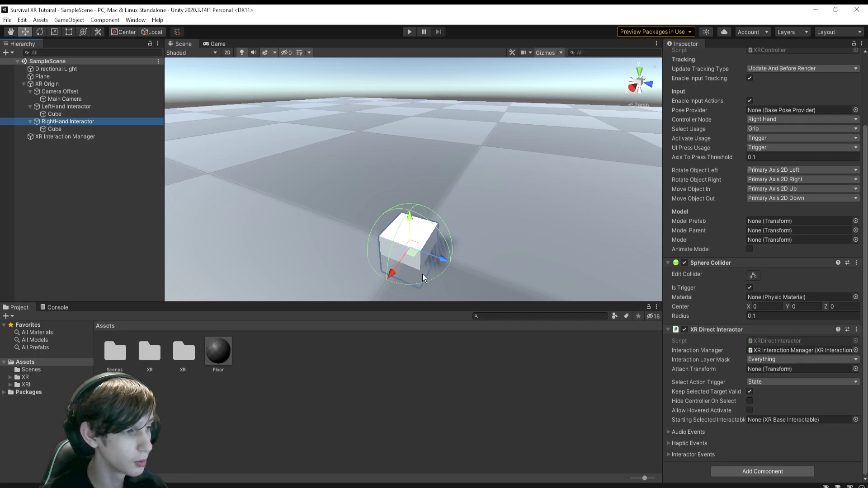
{"action": "left_click", "coordinate": [92, 274]}
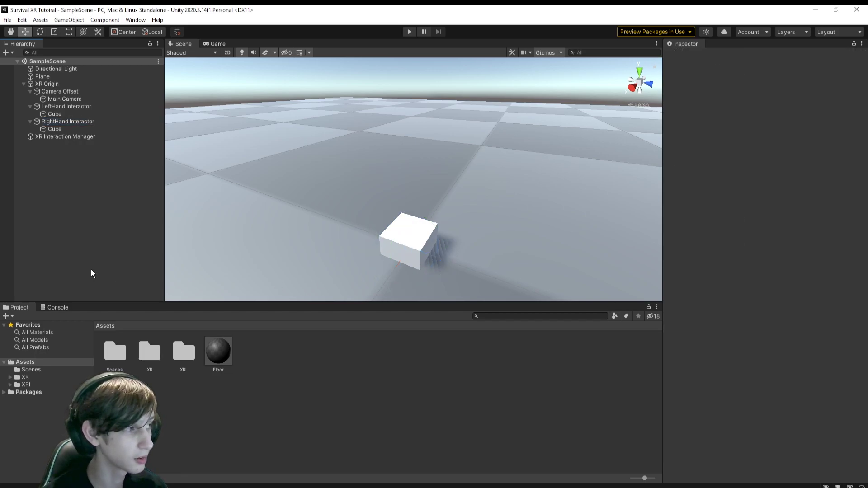
{"action": "left_click", "coordinate": [86, 121]}
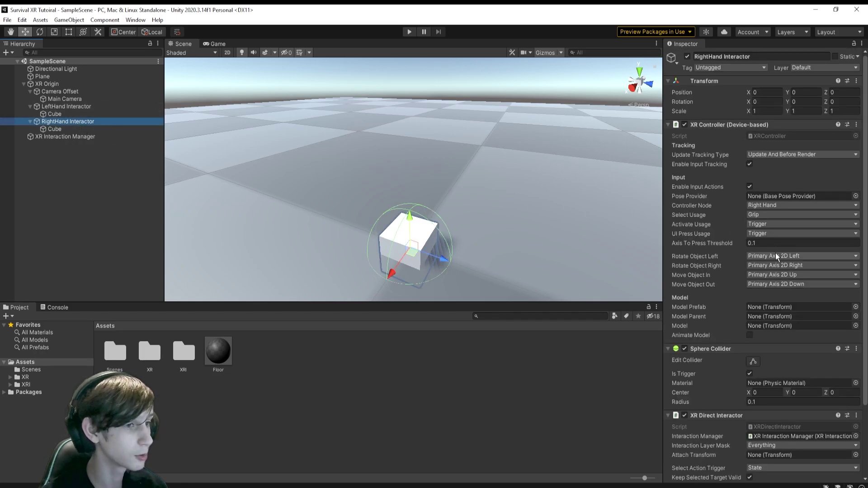
{"action": "scroll", "coordinate": [749, 309], "scroll_direction": "down", "scroll_amount": 3}
Add a device-based Ray Interactor at the root of the scene and view its ray close up.
{"action": "right_click", "coordinate": [130, 211]}
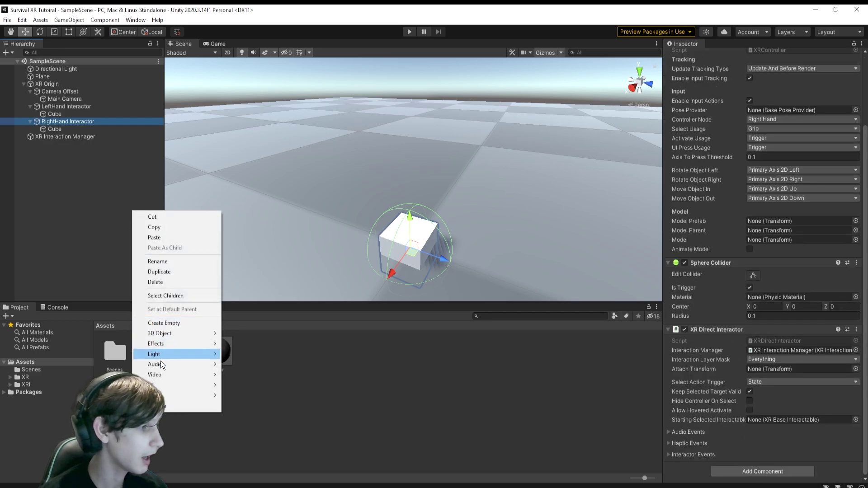
{"action": "mouse_move", "coordinate": [194, 395]}
{"action": "mouse_move", "coordinate": [272, 288]}
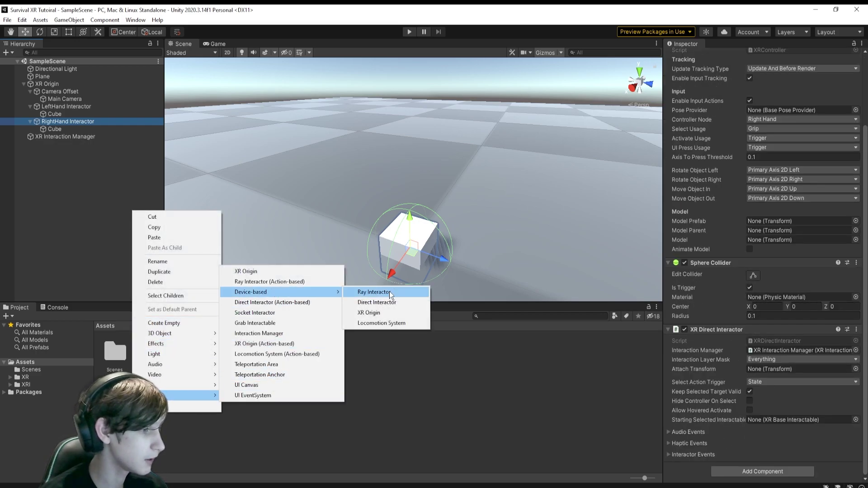
{"action": "left_click", "coordinate": [390, 291]}
{"action": "left_click", "coordinate": [111, 197]}
{"action": "double_click", "coordinate": [119, 145]}
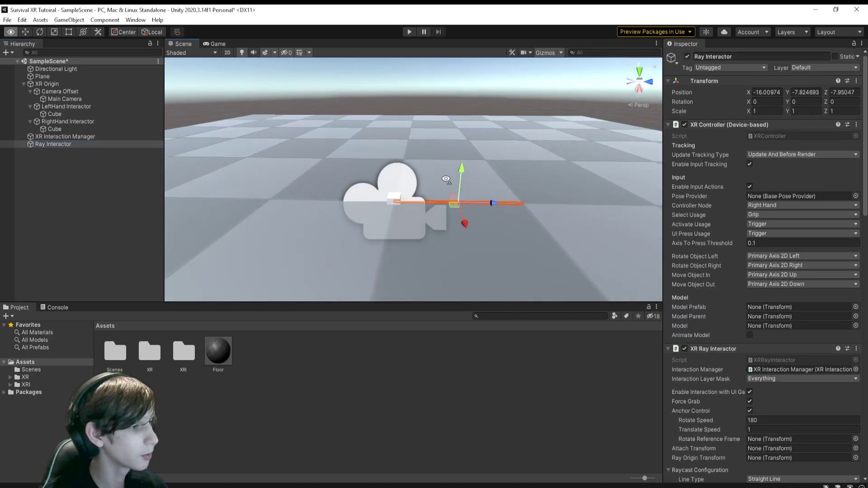
{"action": "left_click_drag", "start_coordinate": [485, 178], "coordinate": [514, 178], "text": "alt"}
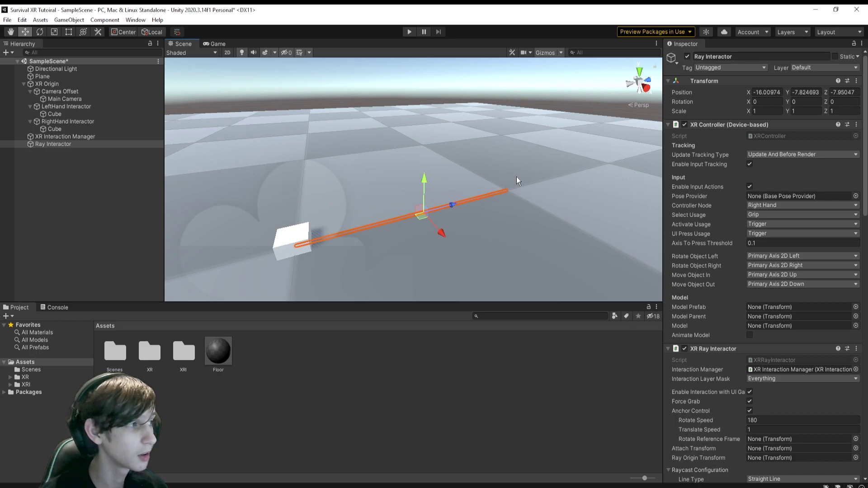
Review the Ray Interactor's line settings and delete the Ray Interactor from the scene.
{"action": "scroll", "coordinate": [721, 273], "scroll_direction": "down", "scroll_amount": 15}
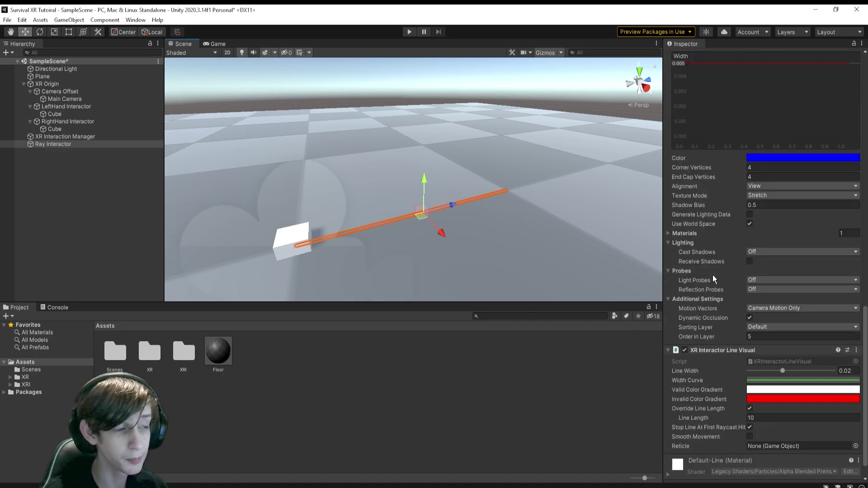
{"action": "right_click_drag", "start_coordinate": [344, 253], "coordinate": [224, 217]}
{"action": "left_click", "coordinate": [63, 144]}
{"action": "key", "text": "Delete"}
{"action": "right_click_drag", "start_coordinate": [297, 167], "coordinate": [278, 175]}
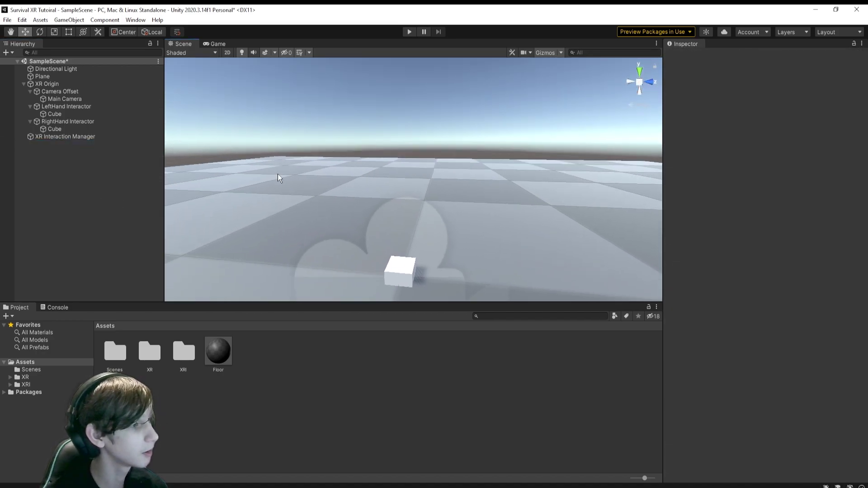
Move the XR Interaction Manager to the top of the SampleScene hierarchy and collapse the XR Origin's children.
{"action": "left_click_drag", "start_coordinate": [63, 137], "coordinate": [75, 64]}
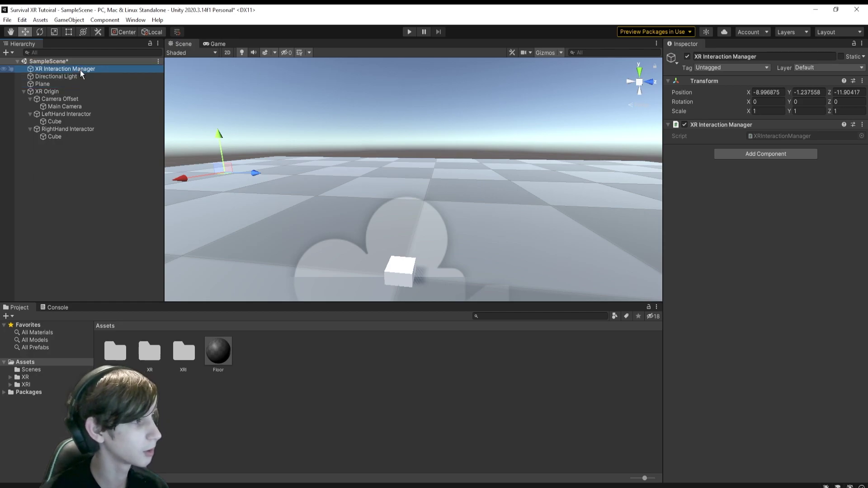
{"action": "left_click", "coordinate": [66, 114]}
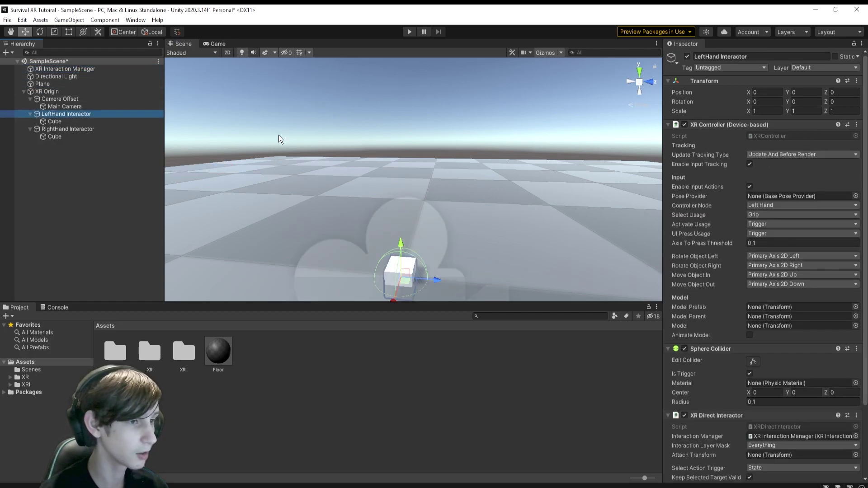
{"action": "right_click_drag", "start_coordinate": [278, 138], "coordinate": [254, 132]}
{"action": "left_click", "coordinate": [93, 172]}
{"action": "left_click", "coordinate": [24, 92]}
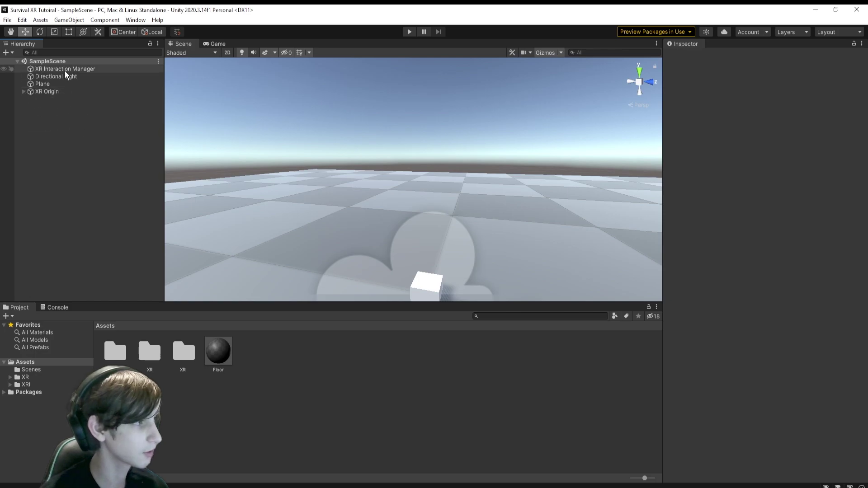
{"action": "left_click", "coordinate": [64, 70]}
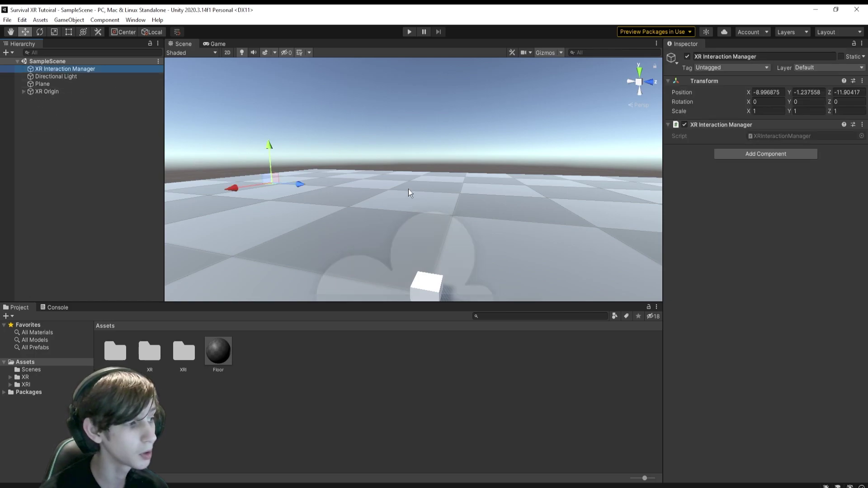
Add a 3D cube at the scene root and place it on the checkered floor near the camera.
{"action": "right_click", "coordinate": [102, 159]}
{"action": "mouse_move", "coordinate": [170, 287]}
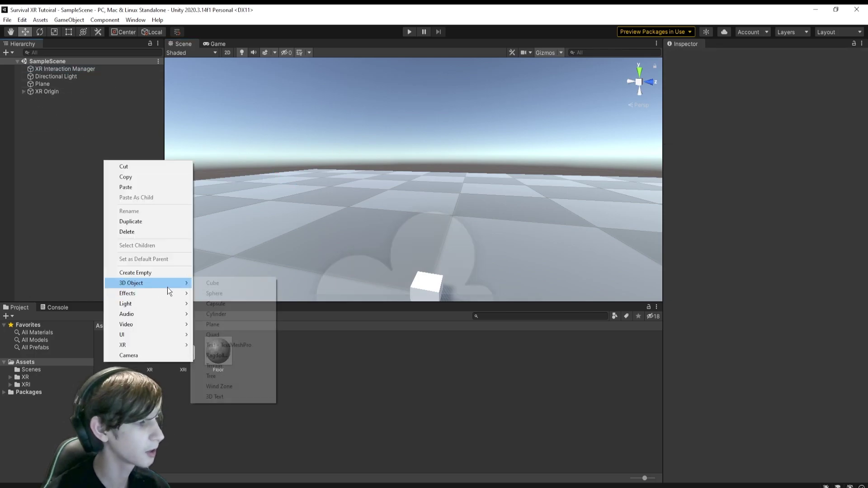
{"action": "left_click", "coordinate": [213, 284]}
{"action": "right_click_drag", "start_coordinate": [343, 181], "coordinate": [376, 207]}
{"action": "left_click_drag", "start_coordinate": [279, 153], "coordinate": [443, 142], "text": "ctrl+shift"}
Duplicate the cube, raise the copy above the original to about Y 1.075 and scale it uniformly to about 0.158.
{"action": "key", "text": "ctrl+d"}
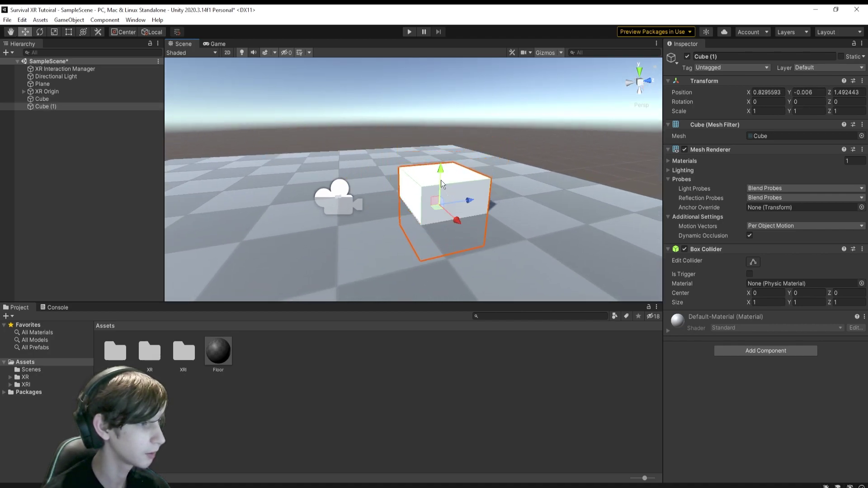
{"action": "left_click_drag", "start_coordinate": [441, 180], "coordinate": [403, 134], "text": "ctrl+shift"}
{"action": "key", "text": "r"}
{"action": "scroll", "coordinate": [404, 134], "scroll_direction": "up", "scroll_amount": 5}
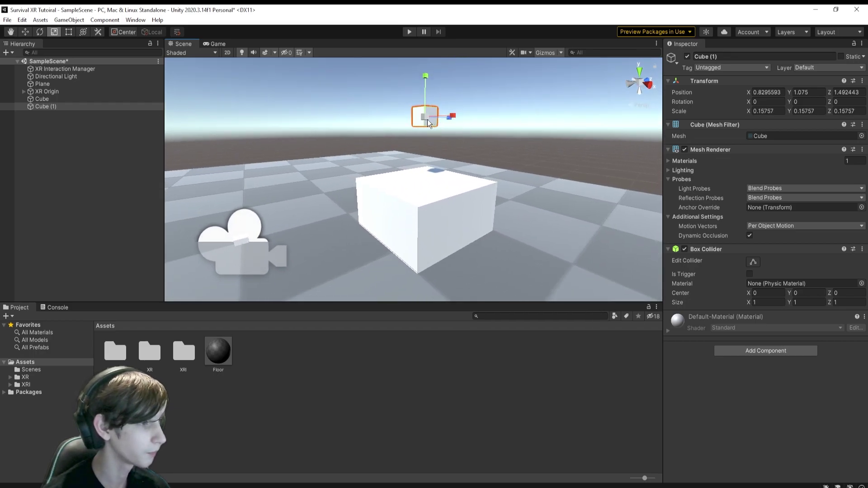
Add an XR Grab Interactable component to the small cube.
{"action": "left_click", "coordinate": [752, 352]}
{"action": "type", "text": "xr grab"}
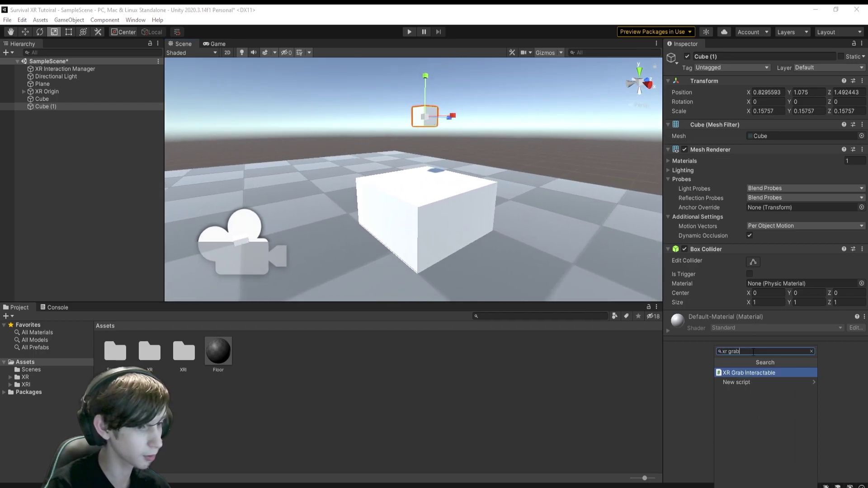
{"action": "key", "text": "Return"}
{"action": "scroll", "coordinate": [732, 326], "scroll_direction": "down", "scroll_amount": 4}
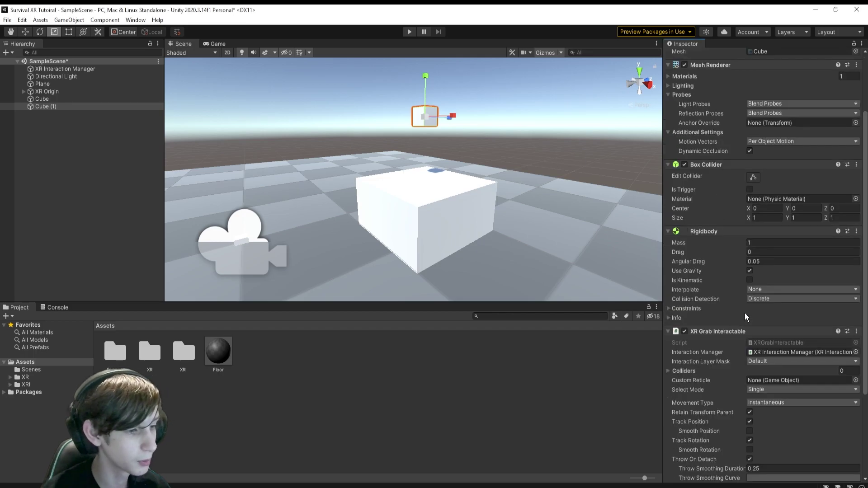
Set the small cube's Rigidbody interpolation to Interpolate.
{"action": "right_click_drag", "start_coordinate": [448, 201], "coordinate": [452, 191]}
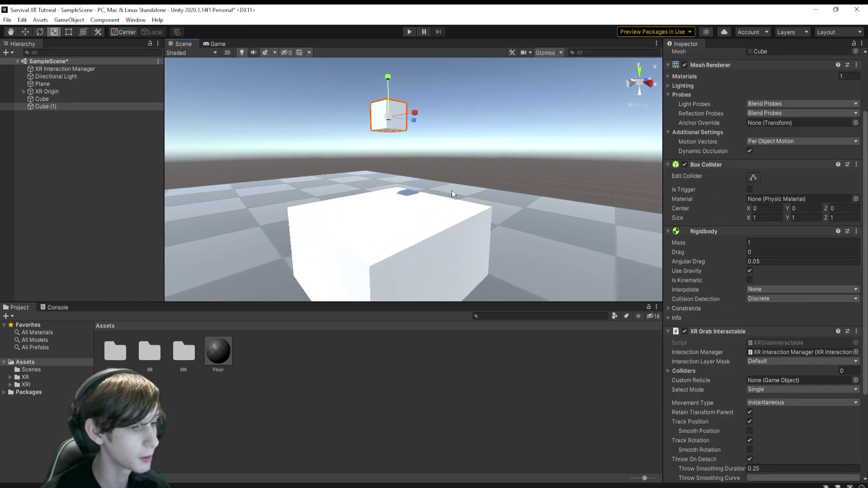
{"action": "left_click", "coordinate": [774, 290]}
{"action": "left_click", "coordinate": [779, 312]}
{"action": "scroll", "coordinate": [788, 319], "scroll_direction": "down", "scroll_amount": 3}
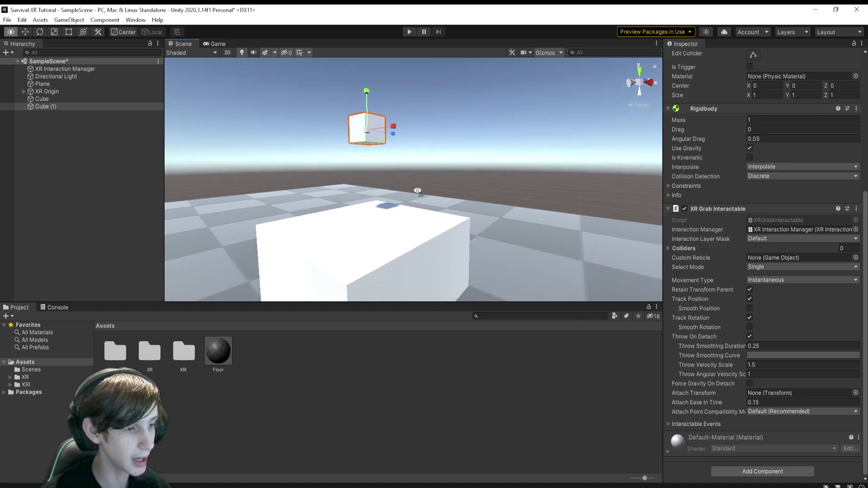
Rest the small cube on top of the large cube and apply the Floor material to the large cube.
{"action": "right_click_drag", "start_coordinate": [493, 235], "coordinate": [500, 202]}
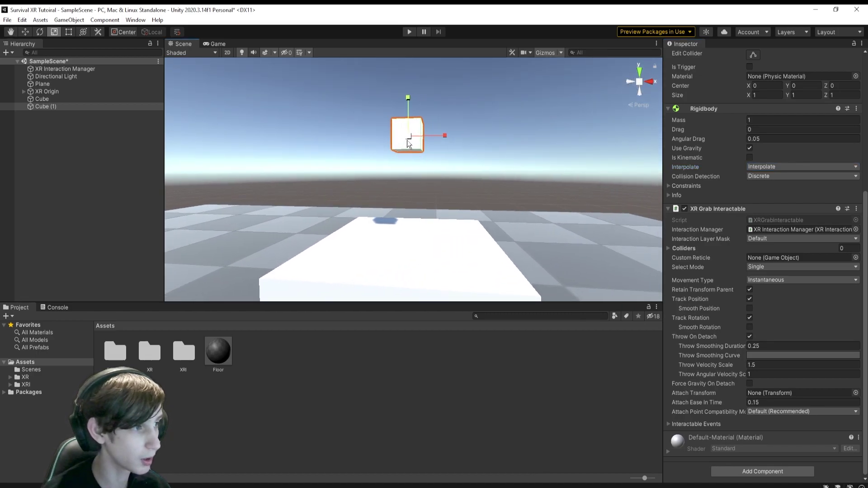
{"action": "left_click_drag", "start_coordinate": [411, 142], "coordinate": [409, 250]}
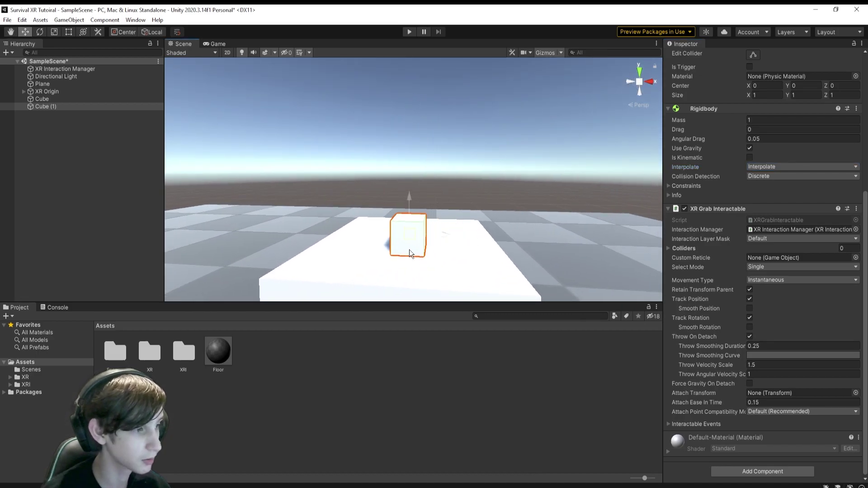
{"action": "left_click_drag", "start_coordinate": [474, 372], "coordinate": [436, 269]}
{"action": "right_click_drag", "start_coordinate": [436, 269], "coordinate": [484, 247]}
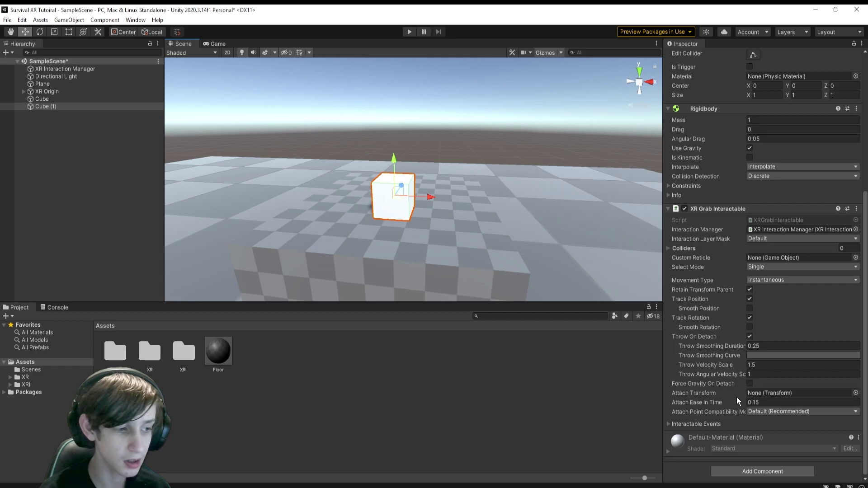
Examine the Colliders list and Movement Type of the small cube's XR Grab Interactable, and save the scene.
{"action": "left_click", "coordinate": [679, 248]}
{"action": "left_click", "coordinate": [679, 248]}
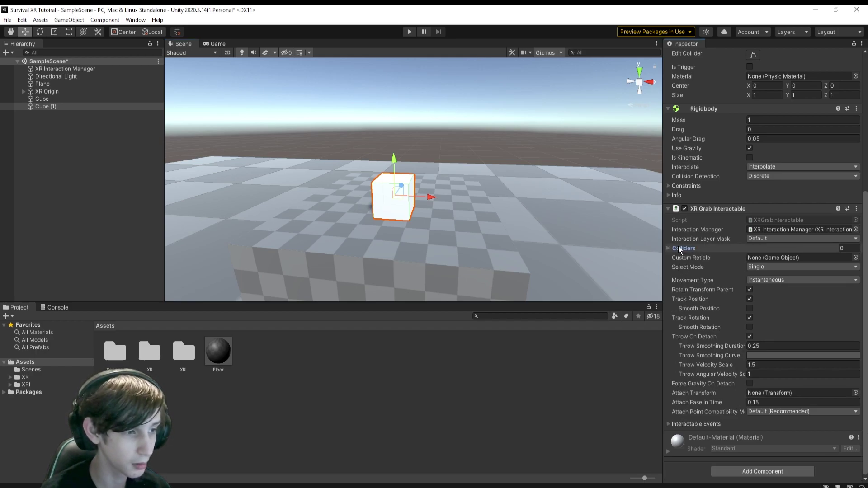
{"action": "left_click", "coordinate": [680, 248]}
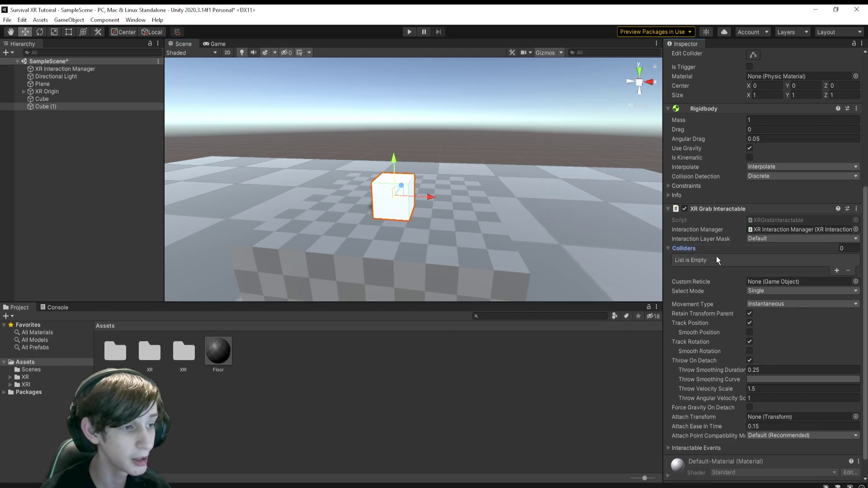
{"action": "scroll", "coordinate": [719, 262], "scroll_direction": "up", "scroll_amount": 5}
{"action": "scroll", "coordinate": [728, 280], "scroll_direction": "down", "scroll_amount": 3}
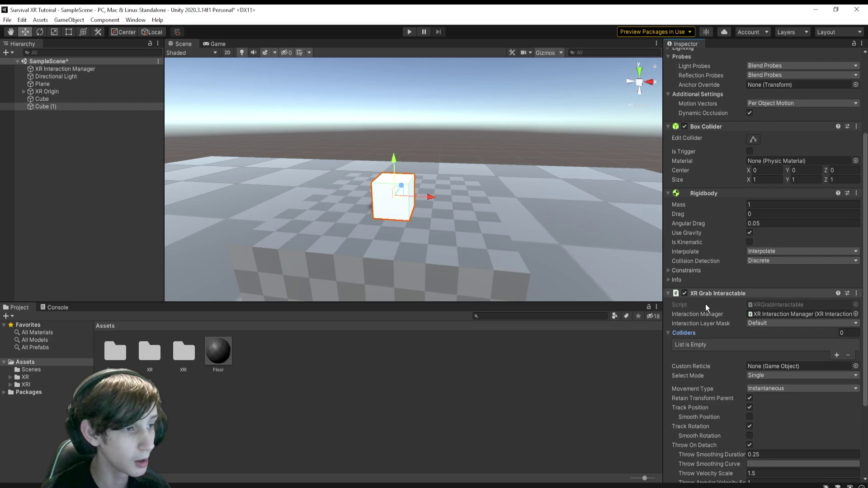
{"action": "left_click", "coordinate": [703, 335]}
{"action": "scroll", "coordinate": [714, 335], "scroll_direction": "down", "scroll_amount": 3}
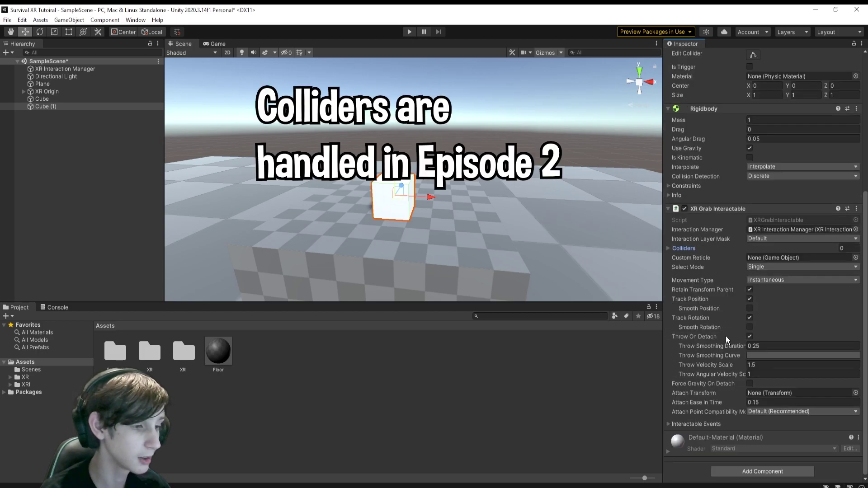
{"action": "left_click", "coordinate": [760, 282]}
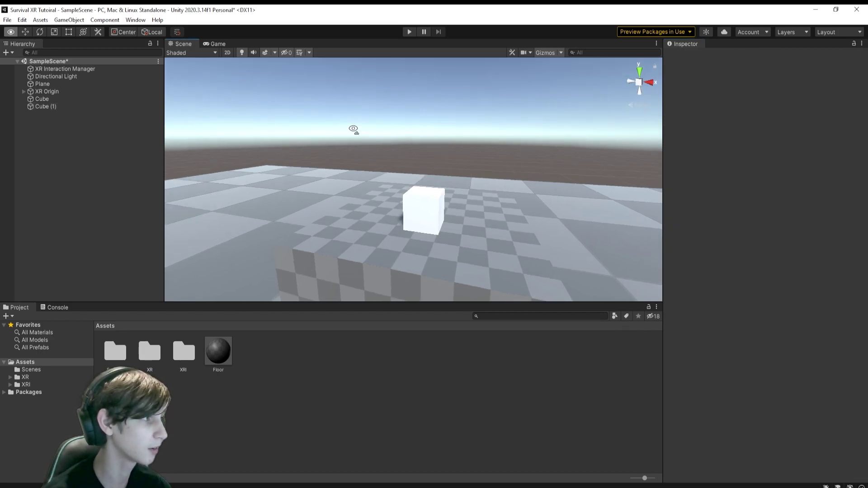
{"action": "key", "text": "ctrl+s"}
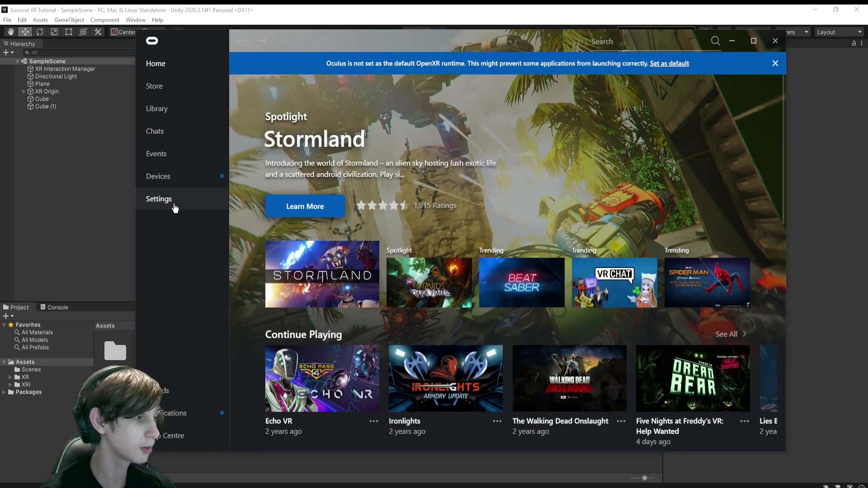
Check Unknown Sources in the Oculus app's general settings and minimize the app to return to Unity.
{"action": "left_click", "coordinate": [175, 207]}
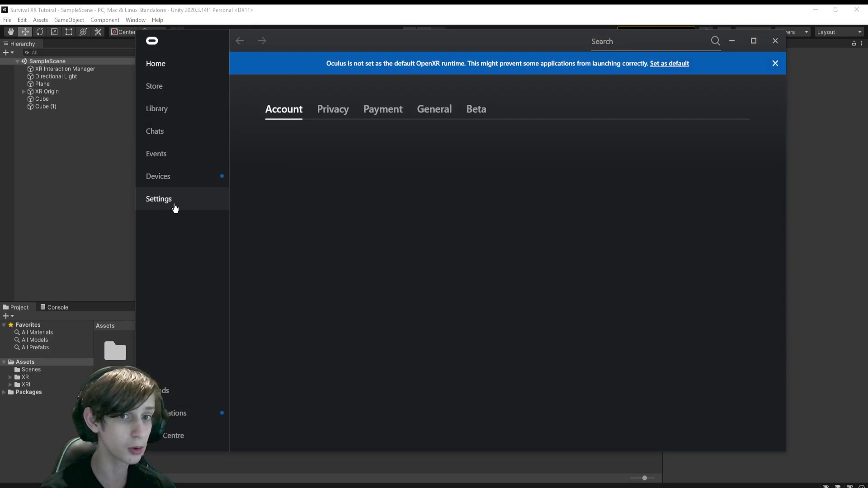
{"action": "left_click", "coordinate": [435, 111]}
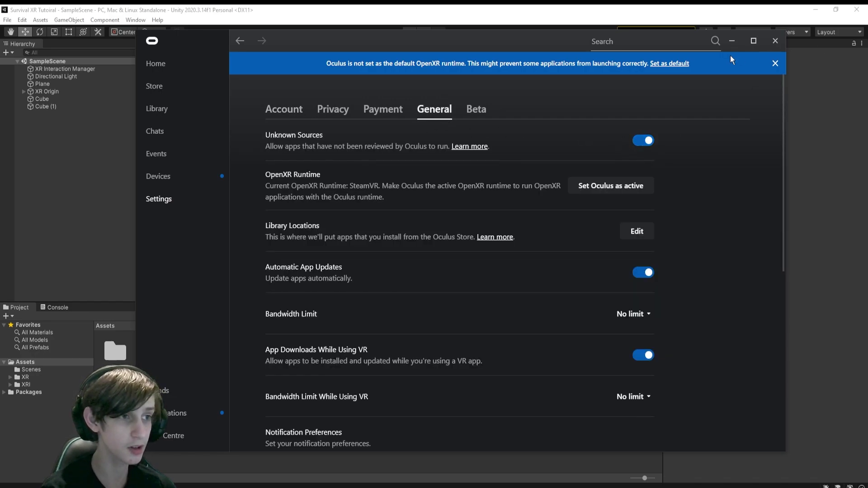
{"action": "left_click", "coordinate": [732, 41]}
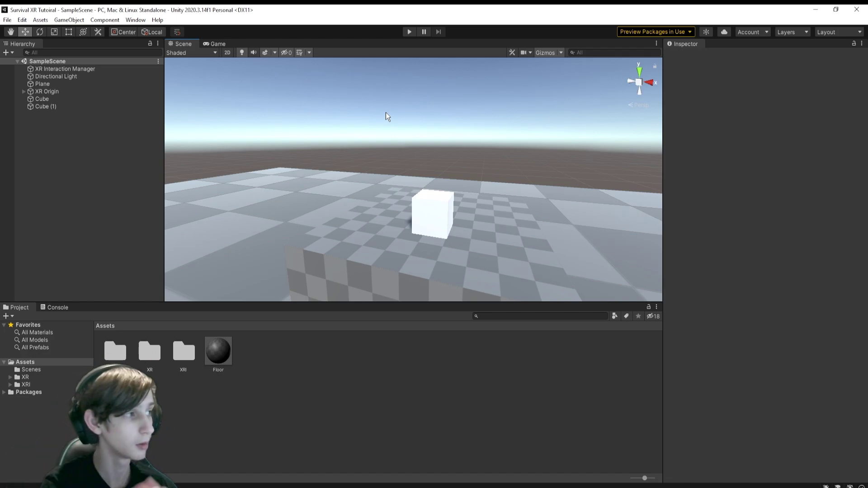
Run the scene in play mode and inspect the XR Origin, hand cubes and grabbable cube in the Scene view.
{"action": "left_click", "coordinate": [409, 32]}
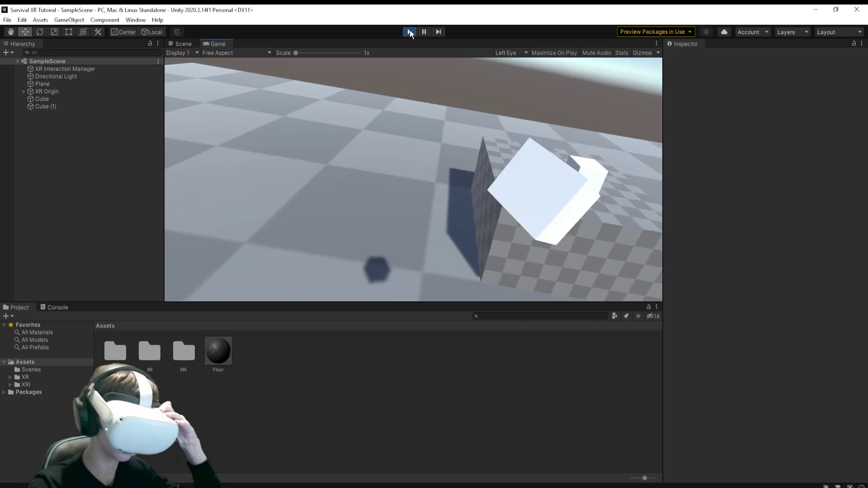
{"action": "left_click", "coordinate": [182, 43]}
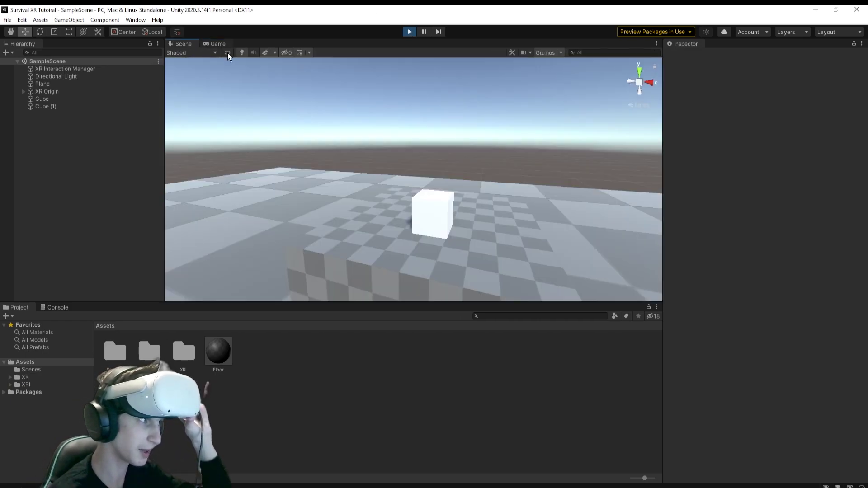
{"action": "double_click", "coordinate": [54, 91]}
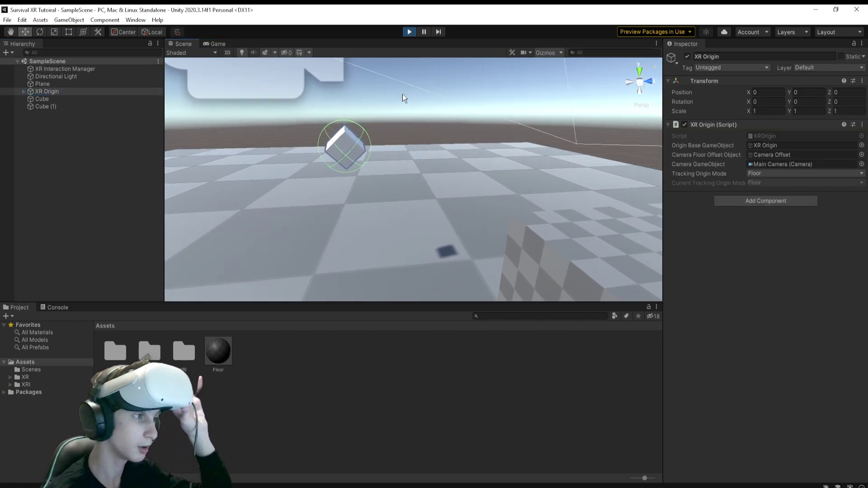
{"action": "scroll", "coordinate": [389, 137], "scroll_direction": "down", "scroll_amount": 8}
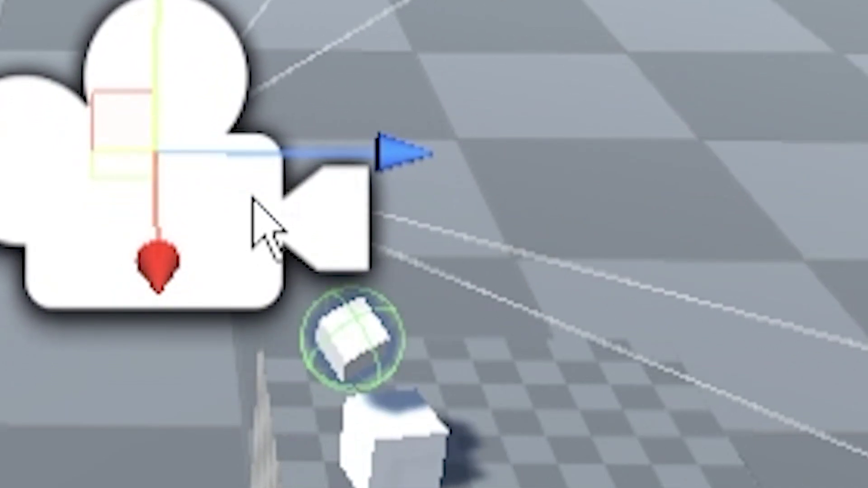
{"action": "left_click", "coordinate": [397, 465]}
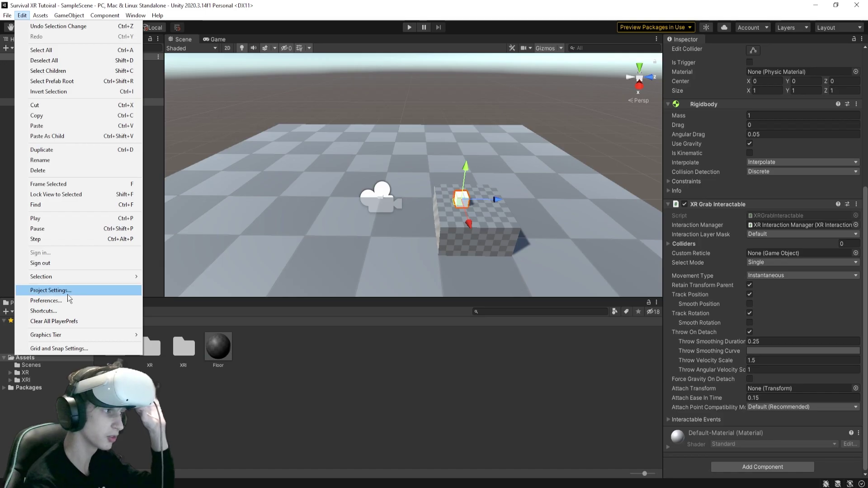
Set the Fixed Timestep in the project's Time settings to 0.01111111 and close the project settings.
{"action": "left_click", "coordinate": [54, 292]}
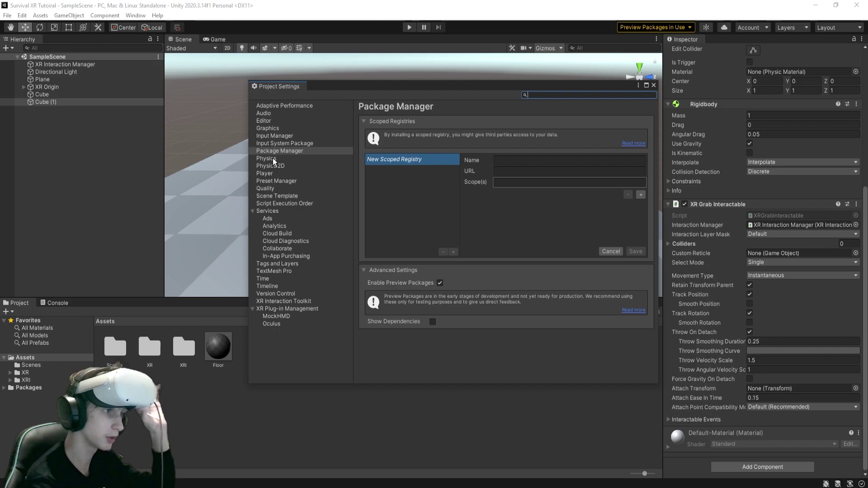
{"action": "left_click", "coordinate": [272, 158]}
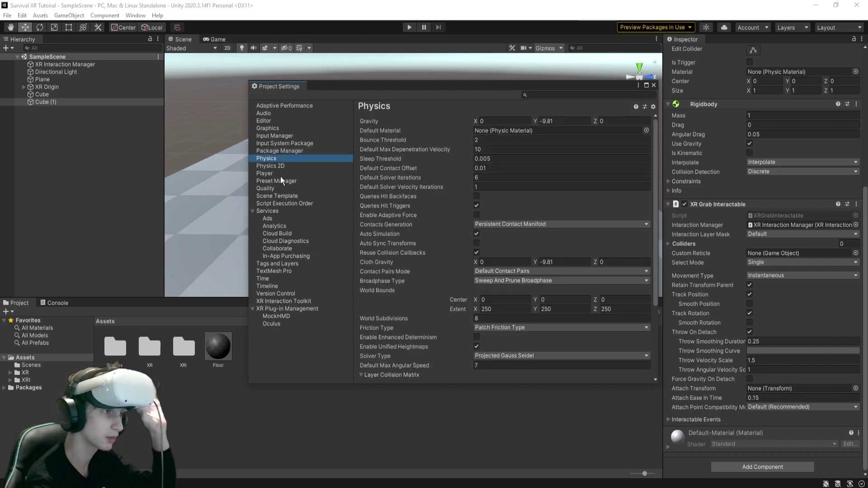
{"action": "left_click", "coordinate": [266, 279]}
{"action": "left_click", "coordinate": [534, 122]}
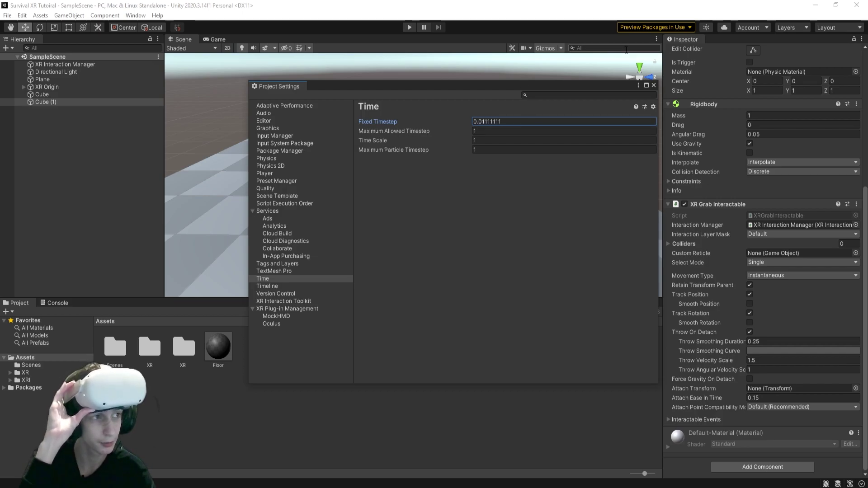
{"action": "left_click", "coordinate": [653, 85]}
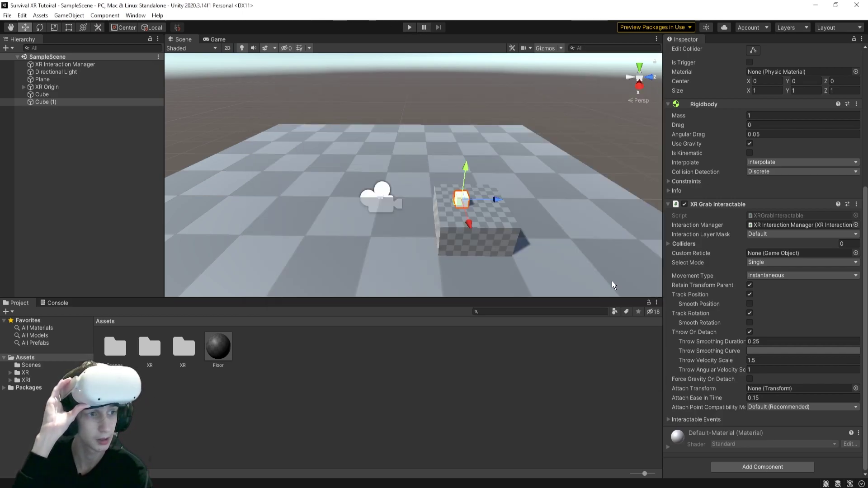
Set the Movement Type of the small cube's XR Grab Interactable to Velocity Tracking.
{"action": "left_click", "coordinate": [761, 277]}
{"action": "left_click", "coordinate": [769, 286]}
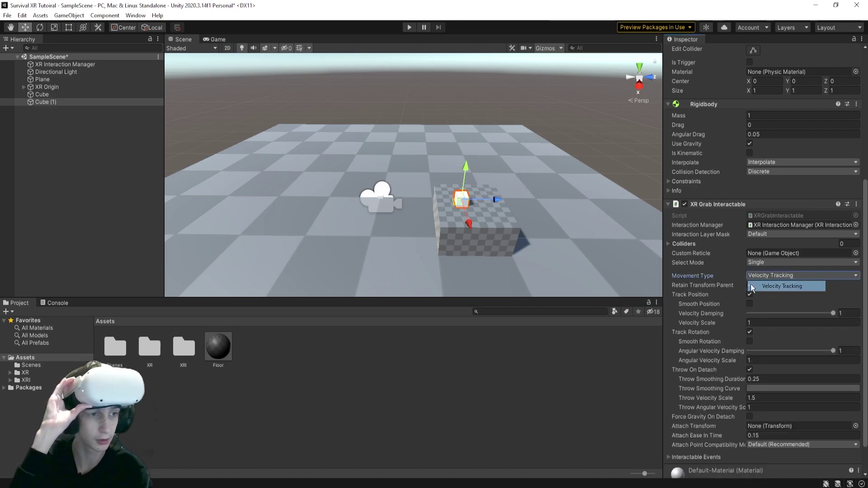
Test the grabbable cube in play mode with XR Origin moved beside the checkered block and the Game view maximized.
{"action": "left_click", "coordinate": [407, 28]}
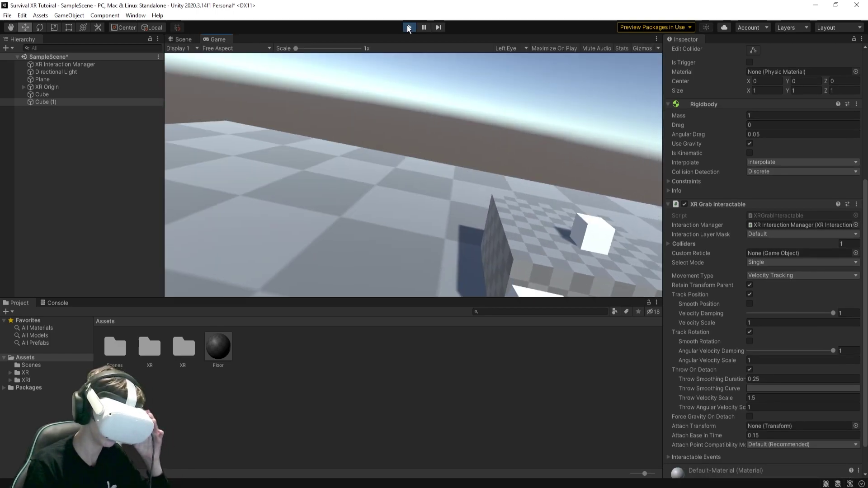
{"action": "left_click", "coordinate": [182, 39]}
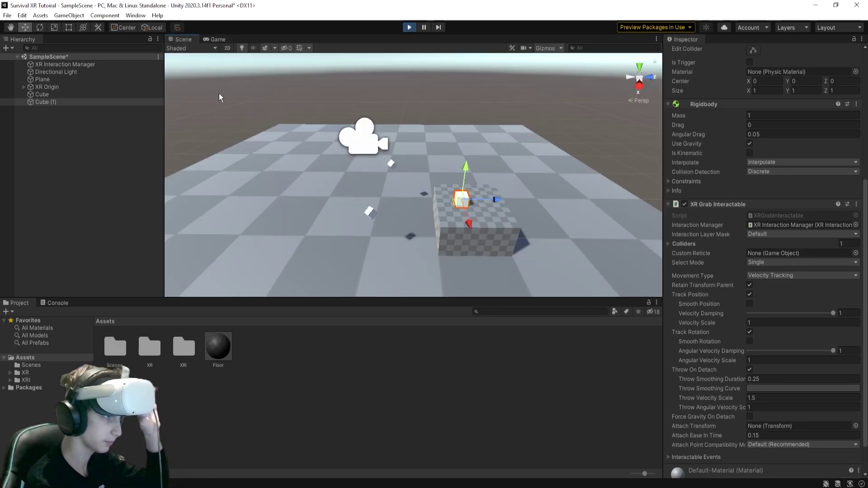
{"action": "left_click", "coordinate": [68, 86]}
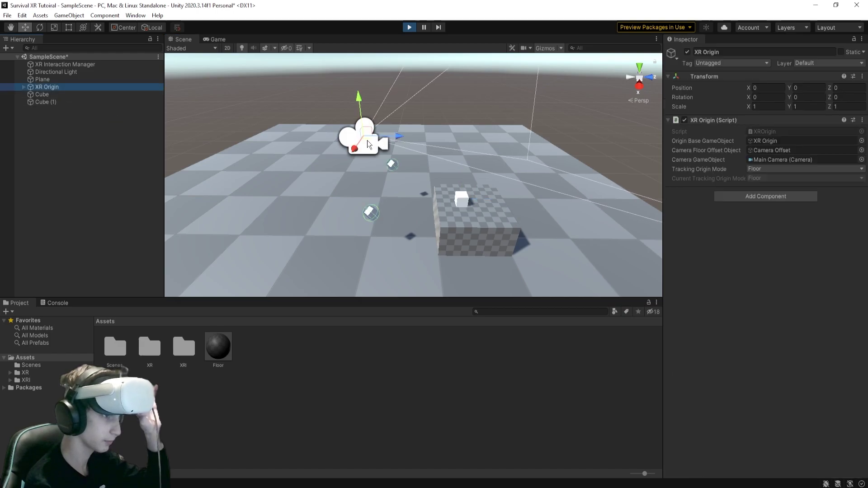
{"action": "left_click_drag", "start_coordinate": [367, 141], "coordinate": [422, 159]}
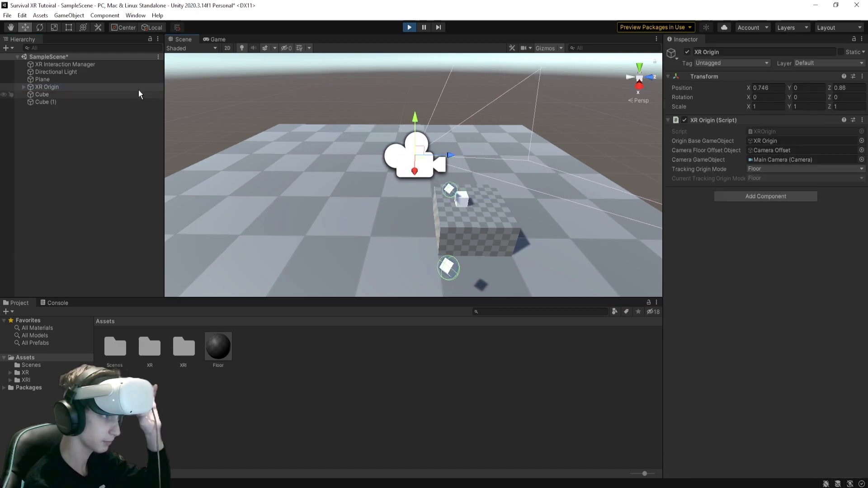
{"action": "left_click", "coordinate": [218, 41]}
{"action": "right_click", "coordinate": [218, 41]}
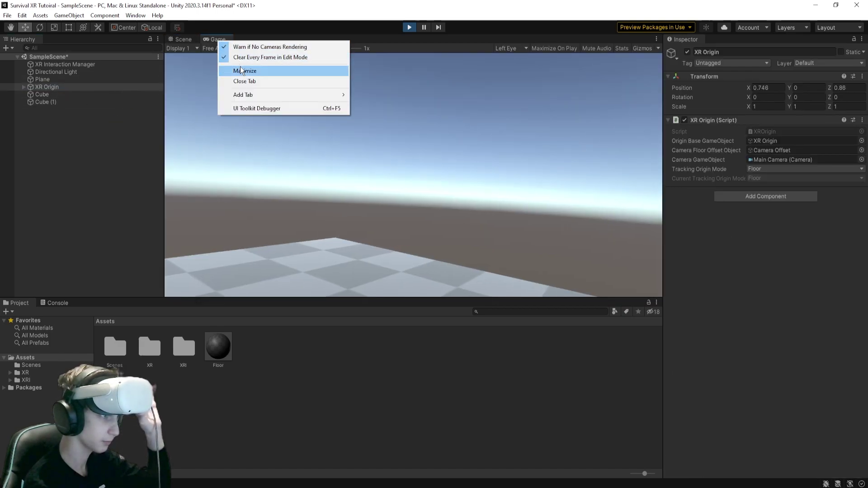
{"action": "left_click", "coordinate": [271, 70]}
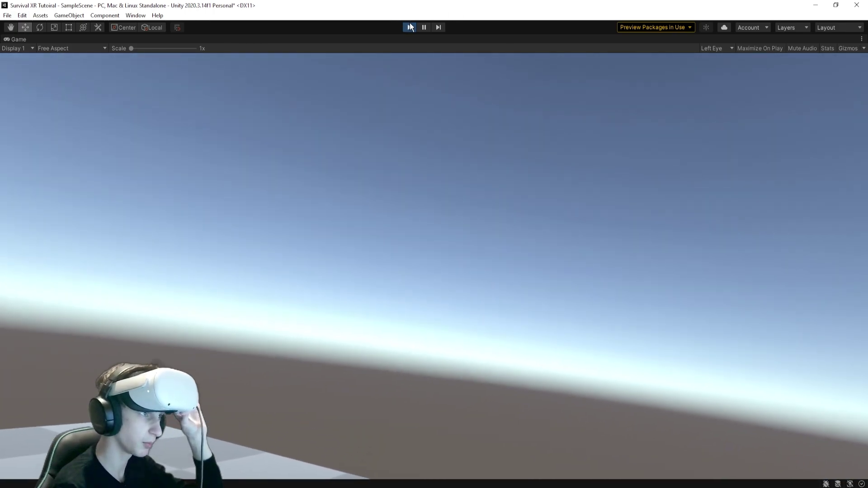
{"action": "left_click", "coordinate": [410, 27]}
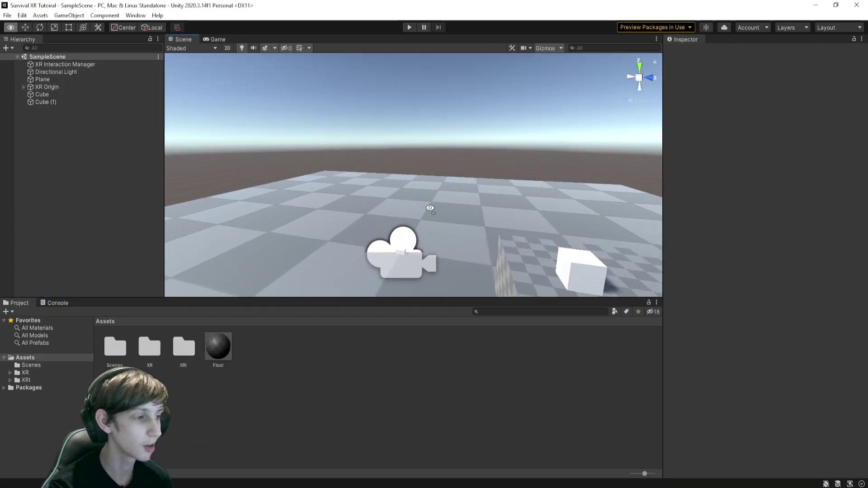
Add a device-based Locomotion System under XR Origin and assign XR Origin to its XR Origin reference.
{"action": "left_click", "coordinate": [25, 86]}
{"action": "left_click", "coordinate": [23, 86], "text": "alt"}
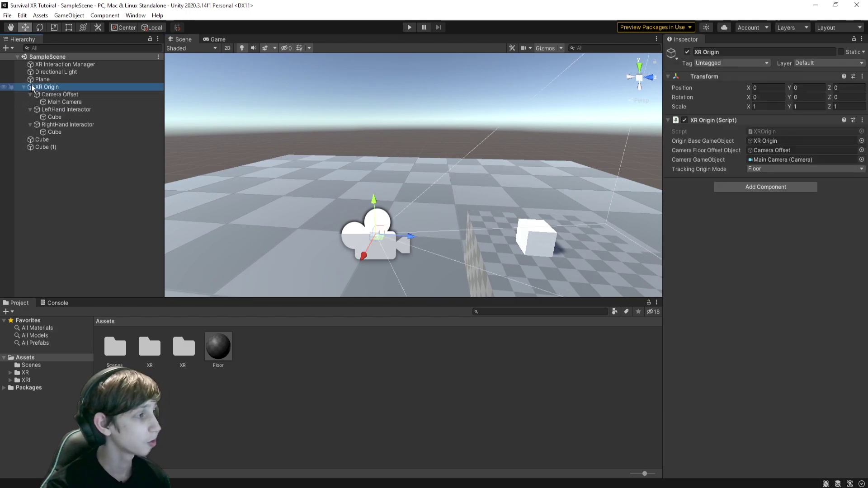
{"action": "right_click", "coordinate": [42, 88]}
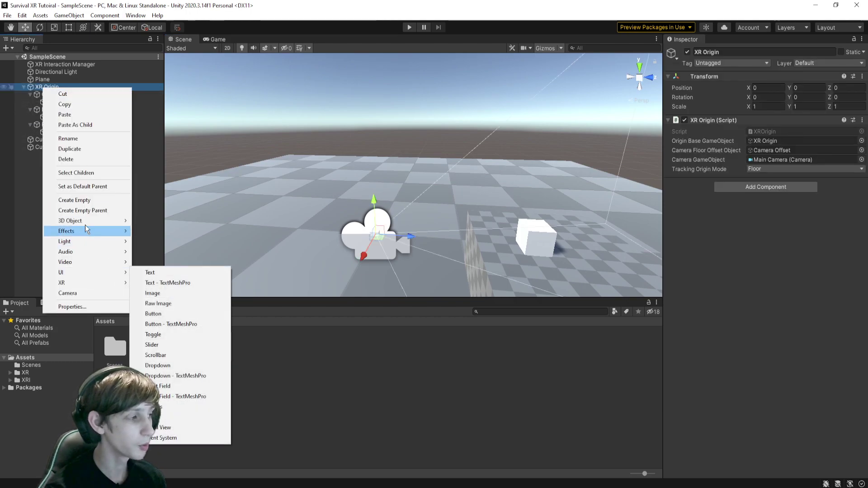
{"action": "mouse_move", "coordinate": [77, 284]}
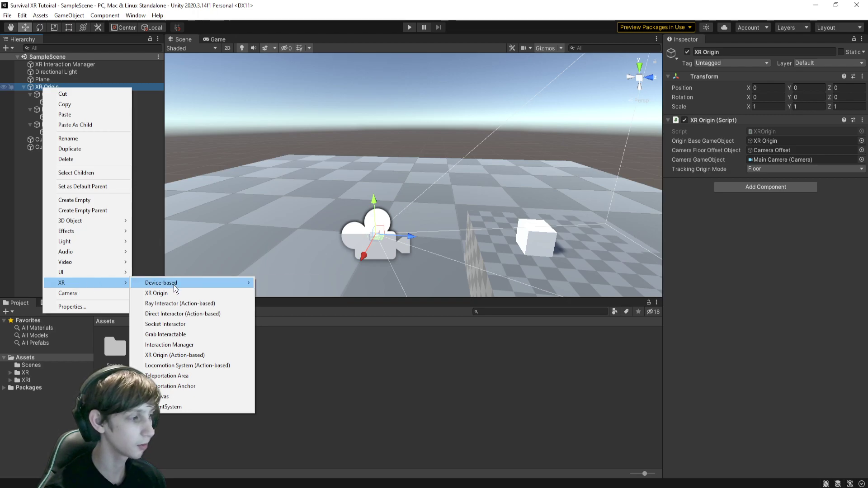
{"action": "mouse_move", "coordinate": [177, 284]}
{"action": "left_click", "coordinate": [298, 313]}
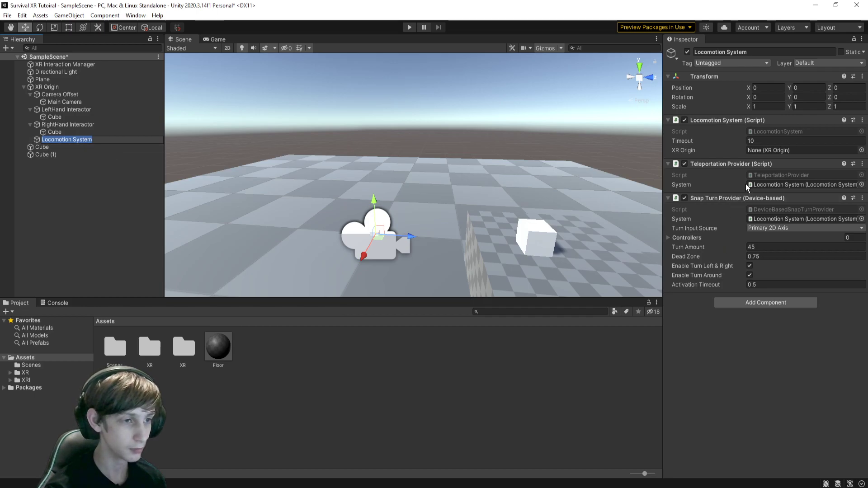
{"action": "scroll", "coordinate": [463, 162], "scroll_direction": "up", "scroll_amount": 1}
{"action": "left_click_drag", "start_coordinate": [46, 87], "coordinate": [794, 151]}
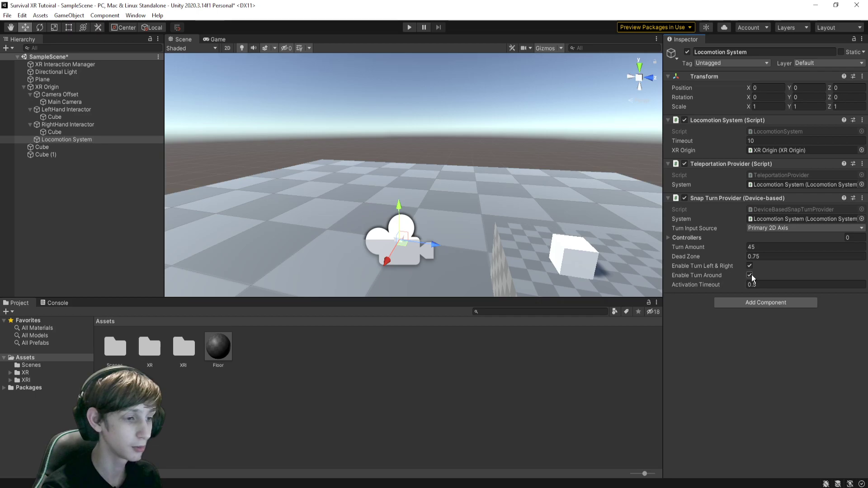
Add a Continuous Turn Provider (Device-based) to the Locomotion System and remove its Snap Turn Provider.
{"action": "mouse_move", "coordinate": [707, 246]}
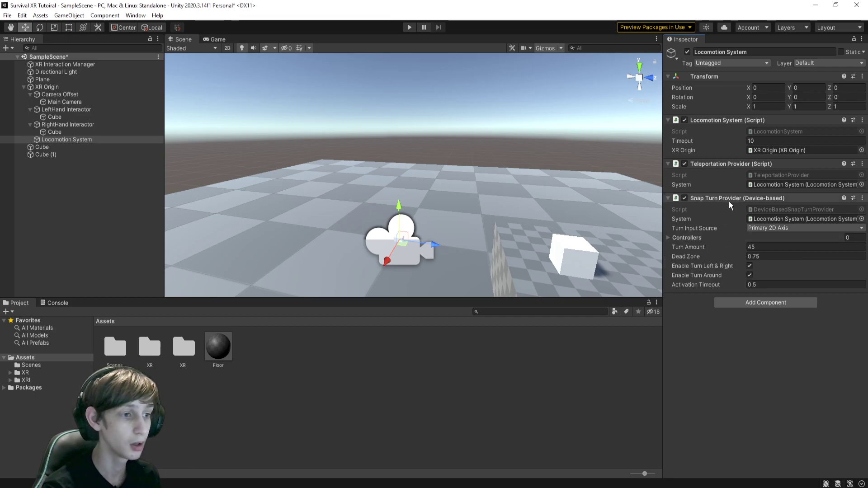
{"action": "left_click", "coordinate": [745, 302]}
{"action": "type", "text": "smooth"}
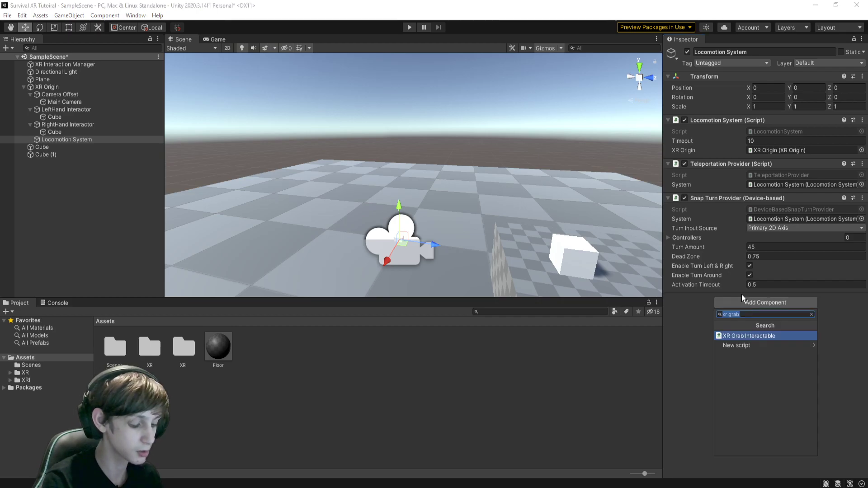
{"action": "key", "text": "BackSpace"}
{"action": "key", "text": "BackSpace"}
{"action": "key", "text": "BackSpace"}
{"action": "key", "text": "BackSpace"}
{"action": "key", "text": "BackSpace"}
{"action": "key", "text": "BackSpace"}
{"action": "type", "text": "contin"}
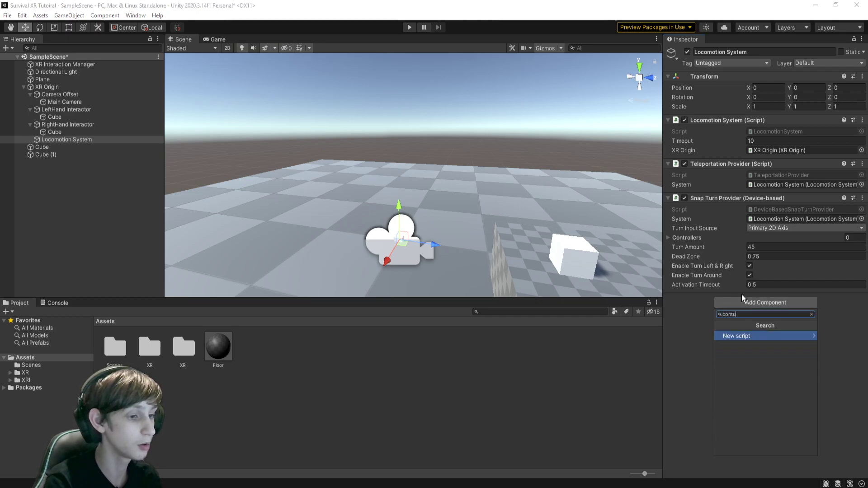
{"action": "key", "text": "Down"}
{"action": "key", "text": "Down"}
{"action": "key", "text": "Down"}
{"action": "key", "text": "Return"}
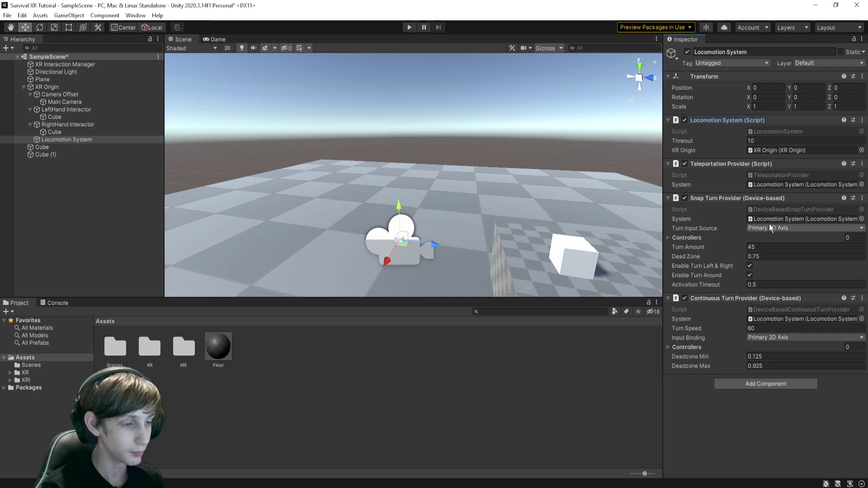
{"action": "right_click", "coordinate": [734, 199]}
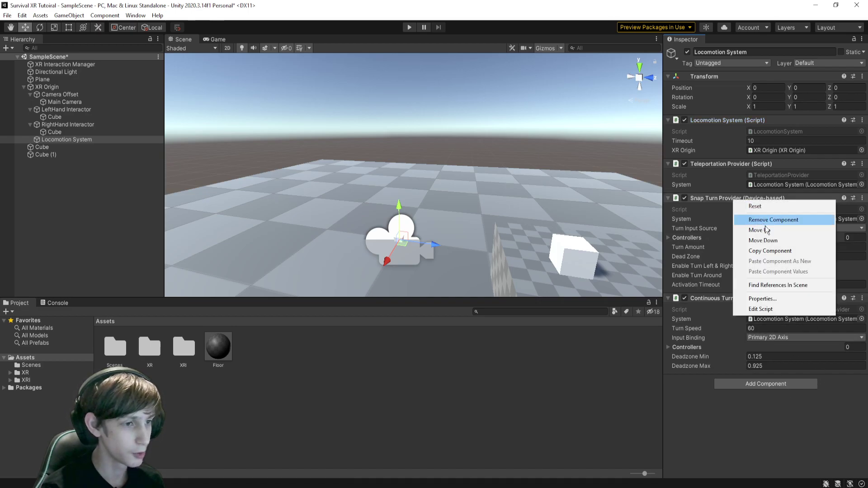
{"action": "left_click", "coordinate": [733, 218]}
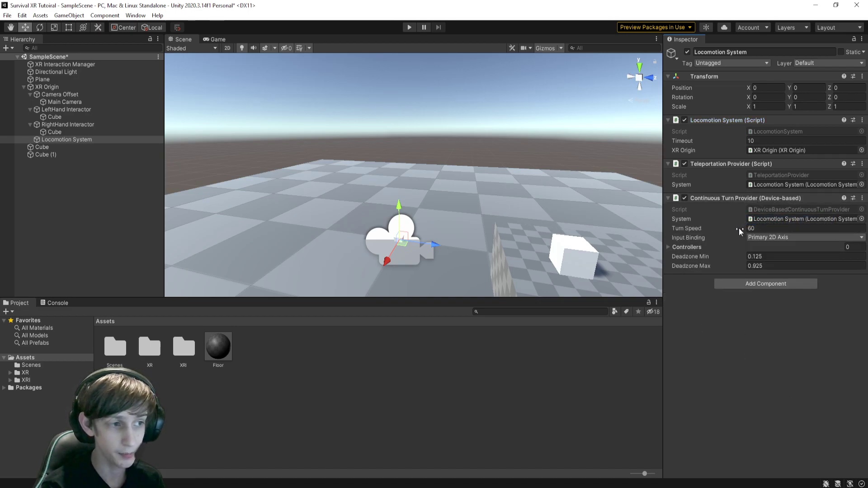
Nudge the Continuous Turn Provider's Turn Speed and reset it to 60.
{"action": "left_click_drag", "start_coordinate": [738, 228], "coordinate": [749, 229]}
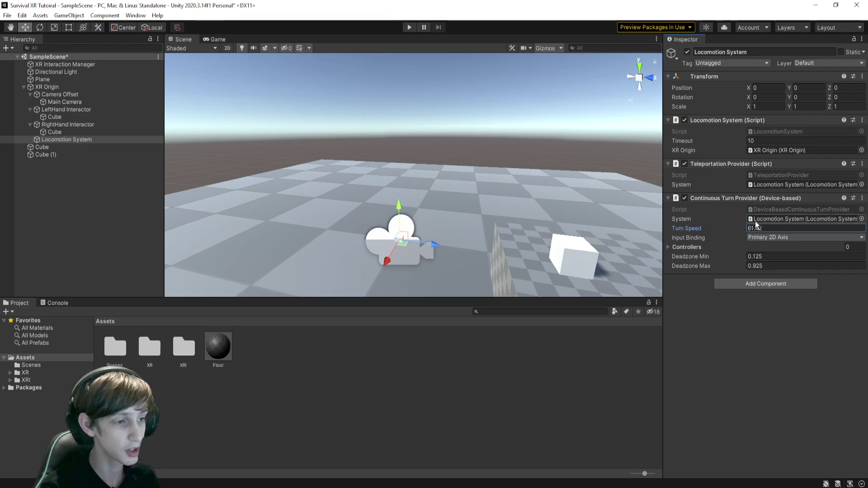
{"action": "left_click", "coordinate": [755, 226]}
{"action": "type", "text": "60"}
Add RightHand Interactor to the Continuous Turn Provider's controllers and run the scene to test turning.
{"action": "left_click", "coordinate": [699, 248]}
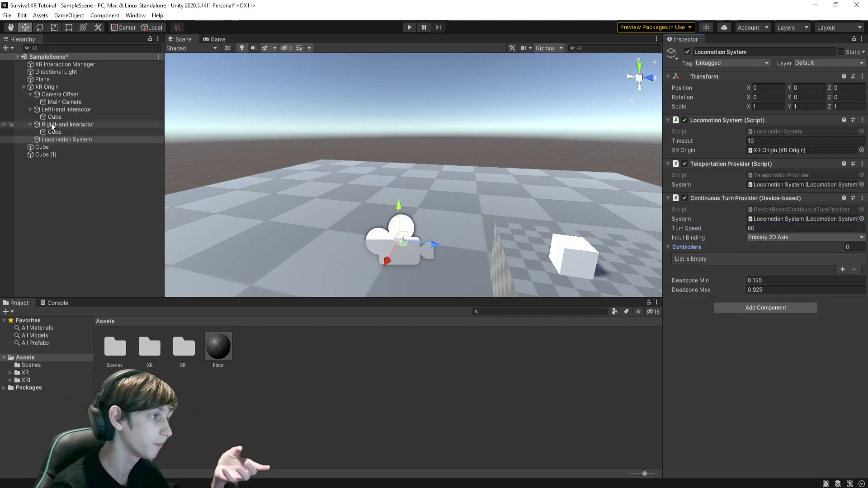
{"action": "left_click_drag", "start_coordinate": [51, 124], "coordinate": [751, 249]}
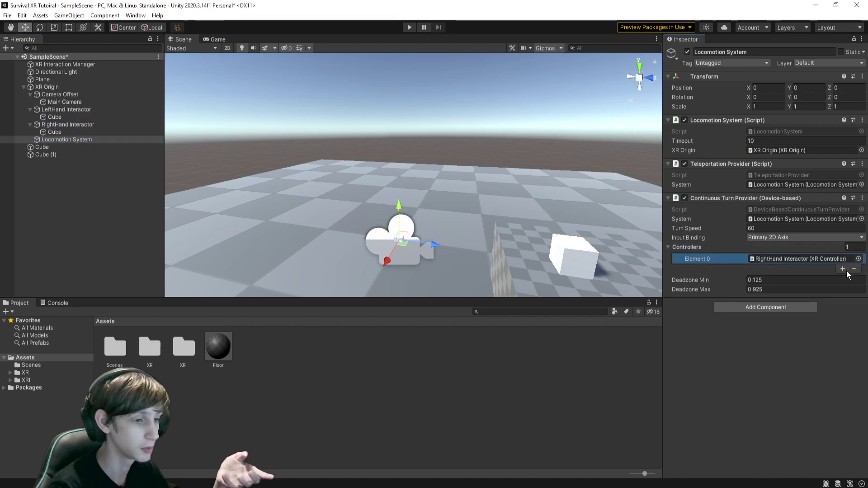
{"action": "key", "text": "ctrl+p"}
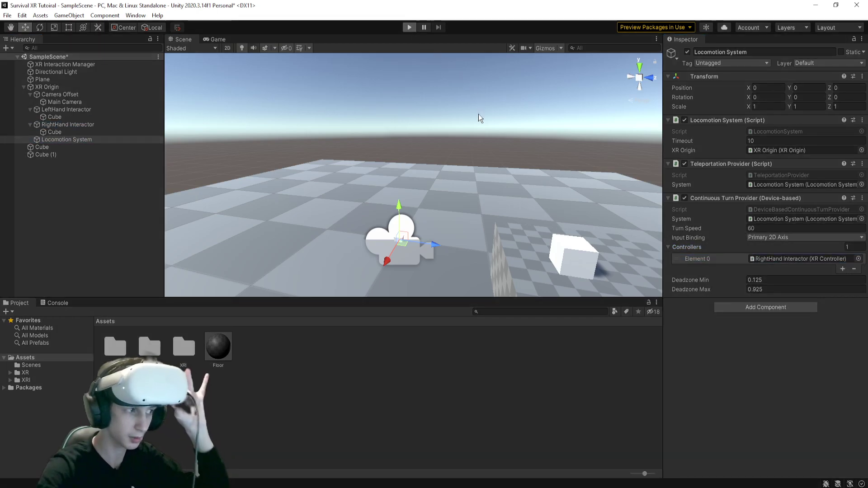
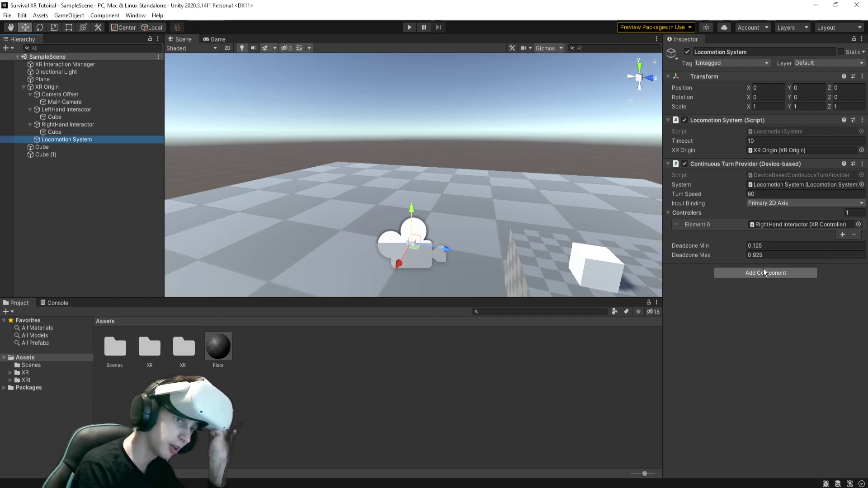
Add a Continuous Move Provider (Device-based) to the Locomotion System object and assign the Locomotion System as its System.
{"action": "left_click", "coordinate": [764, 270]}
{"action": "type", "text": "contin"}
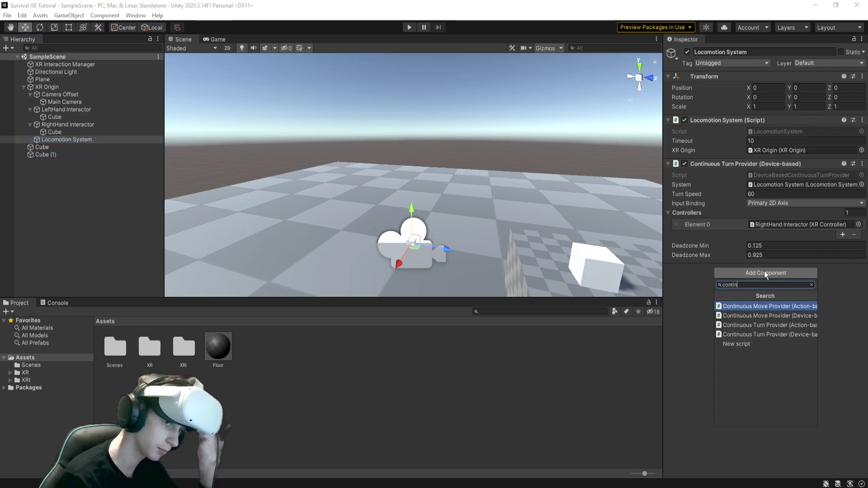
{"action": "key", "text": "Down"}
{"action": "key", "text": "Return"}
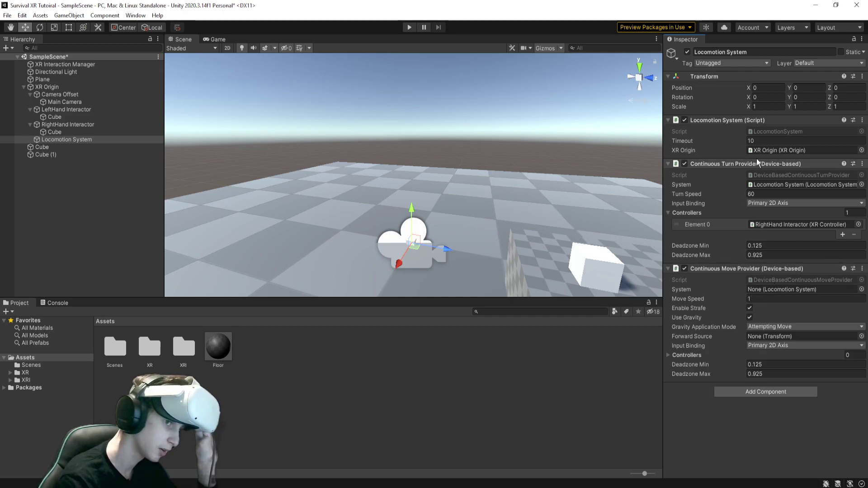
{"action": "left_click_drag", "start_coordinate": [739, 122], "coordinate": [804, 290]}
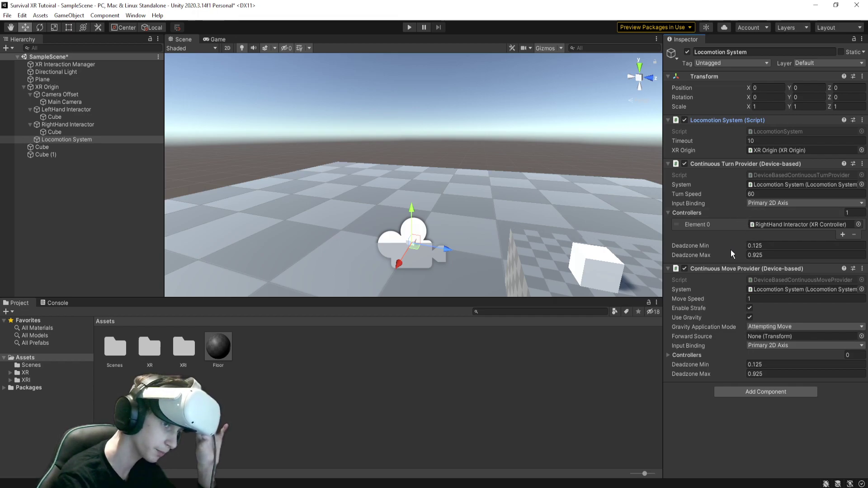
Configure the Continuous Move Provider with LeftHand Interactor as controller, Main Camera as Forward Source and Immediately as Gravity Application Mode.
{"action": "left_click", "coordinate": [698, 353]}
{"action": "left_click_drag", "start_coordinate": [81, 111], "coordinate": [732, 355]}
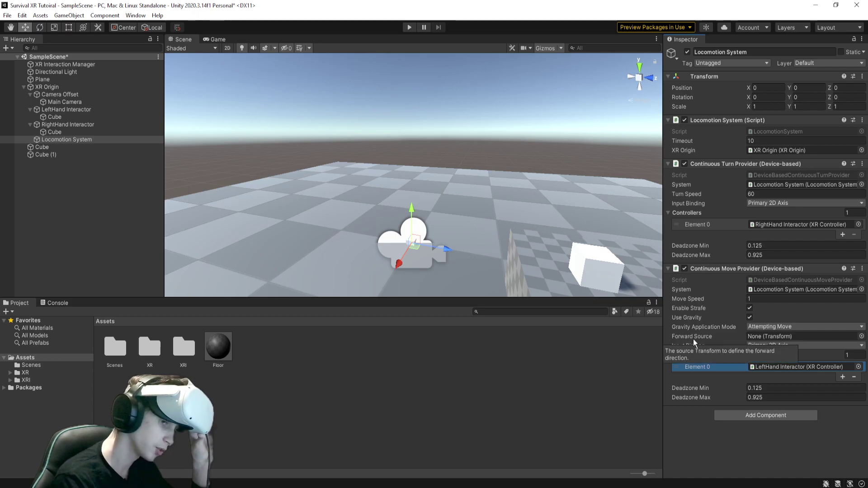
{"action": "left_click_drag", "start_coordinate": [63, 101], "coordinate": [784, 338]}
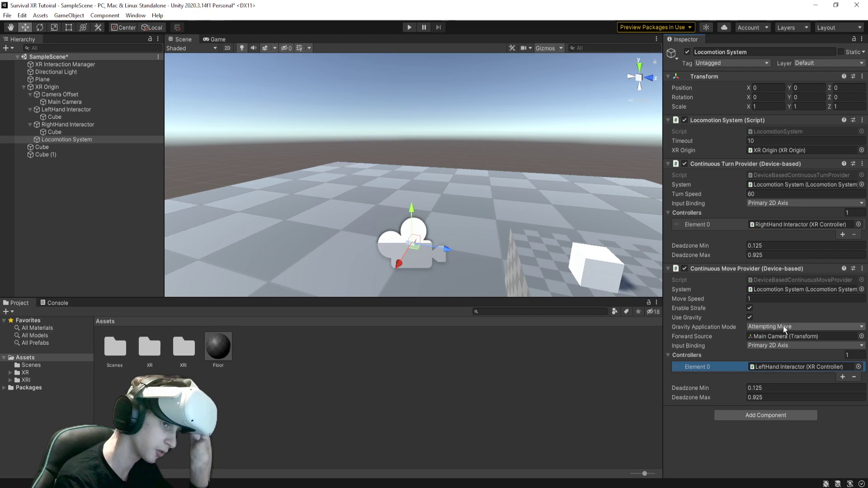
{"action": "left_click", "coordinate": [785, 327]}
{"action": "left_click", "coordinate": [782, 347]}
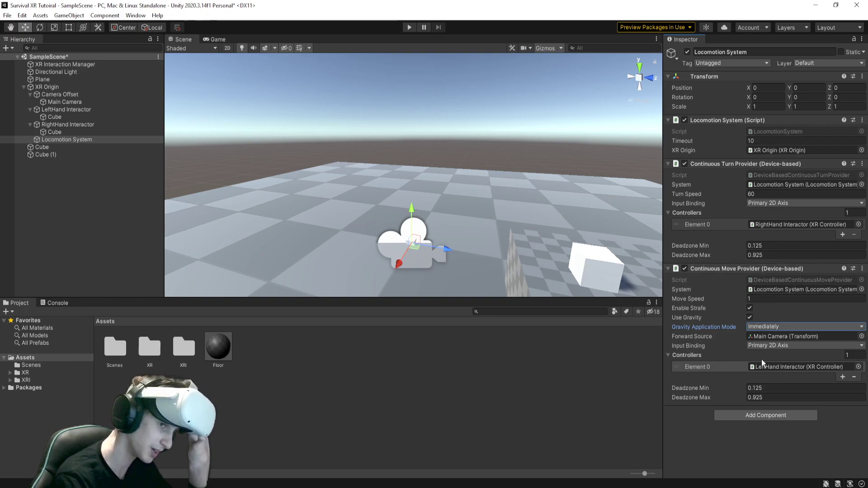
Add a Character Controller Driver to the Locomotion System and assign the Continuous Move Provider as its Locomotion Provider.
{"action": "left_click", "coordinate": [759, 415]}
{"action": "type", "text": "cha"}
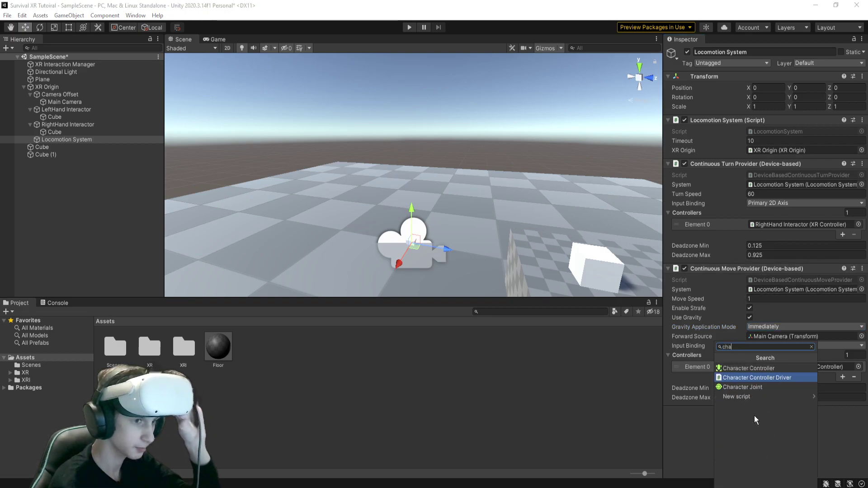
{"action": "key", "text": "Return"}
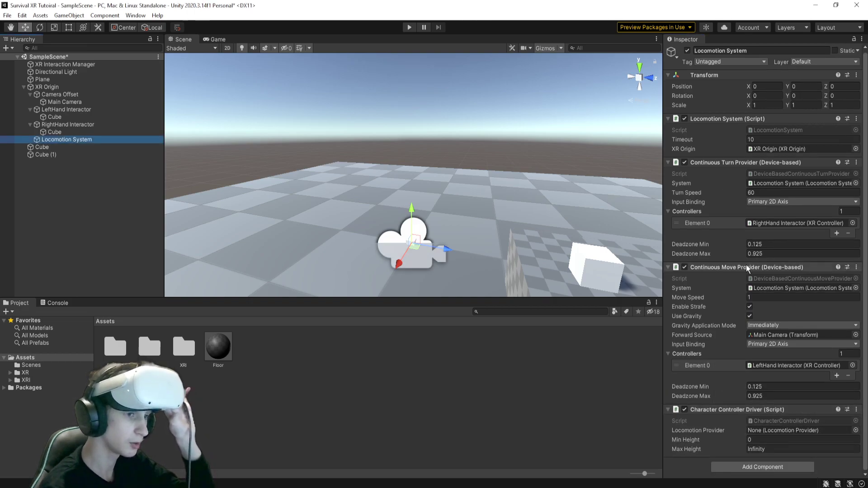
{"action": "left_click_drag", "start_coordinate": [746, 267], "coordinate": [799, 433]}
Add a Character Controller to the Locomotion System object with its Center Y set to 1 and its Radius to about 0.14.
{"action": "left_click", "coordinate": [764, 467]}
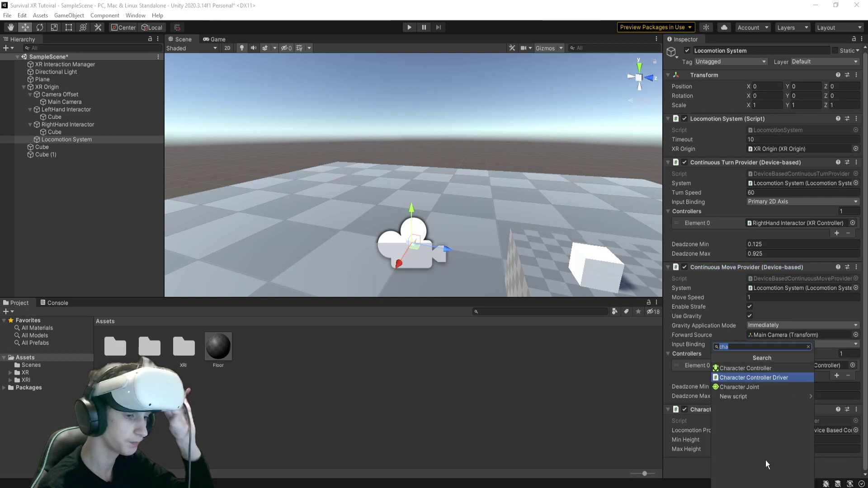
{"action": "left_click", "coordinate": [775, 368]}
{"action": "scroll", "coordinate": [775, 375], "scroll_direction": "down", "scroll_amount": 3}
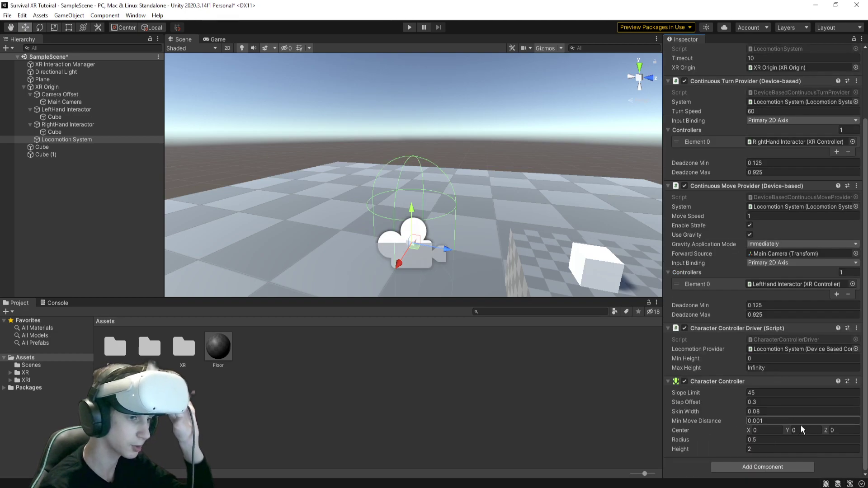
{"action": "type", "text": "1"}
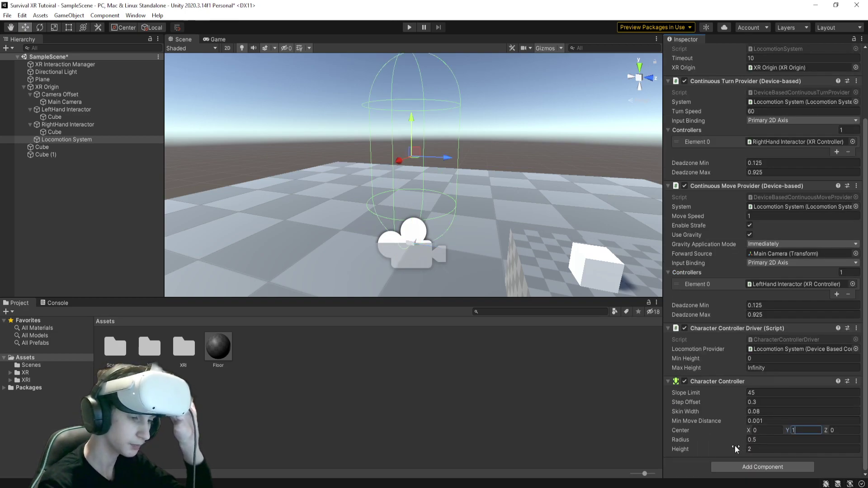
{"action": "left_click_drag", "start_coordinate": [735, 446], "coordinate": [725, 439]}
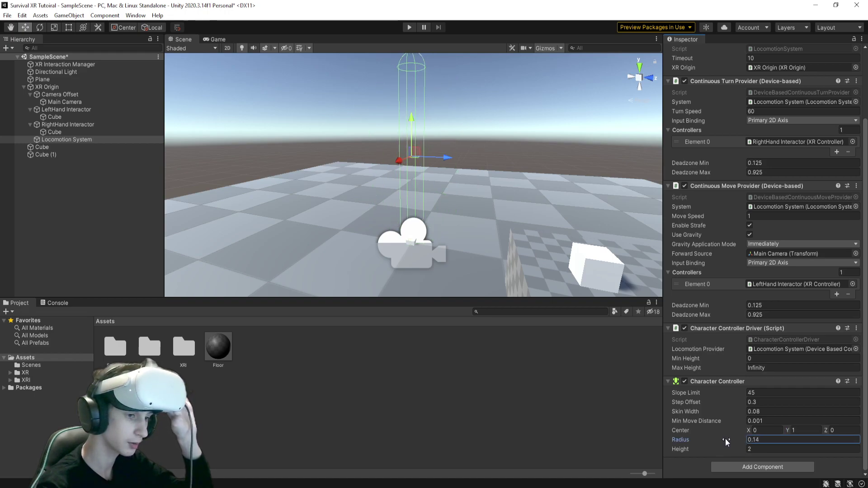
Set the Character Controller's Radius to 0.15.
{"action": "left_click", "coordinate": [788, 441]}
{"action": "key", "text": "BackSpace"}
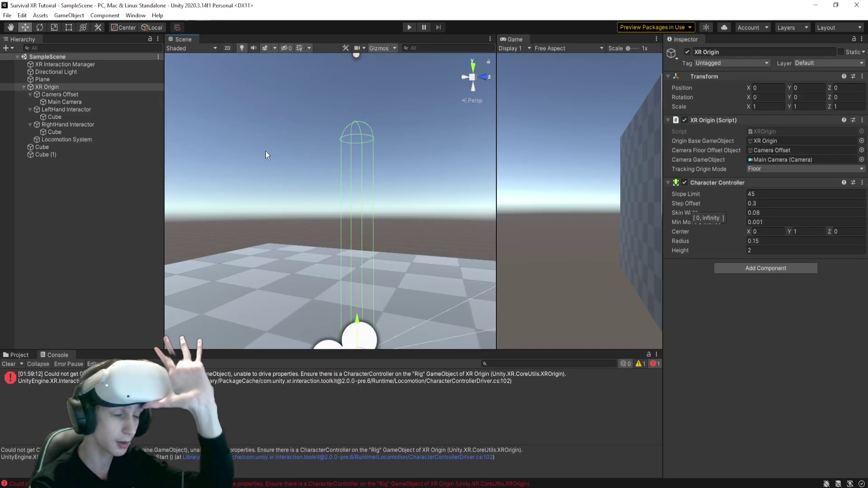
Review the components on the Locomotion System and XR Origin, and test the rig's movement in Play mode before stopping it.
{"action": "left_click", "coordinate": [67, 140]}
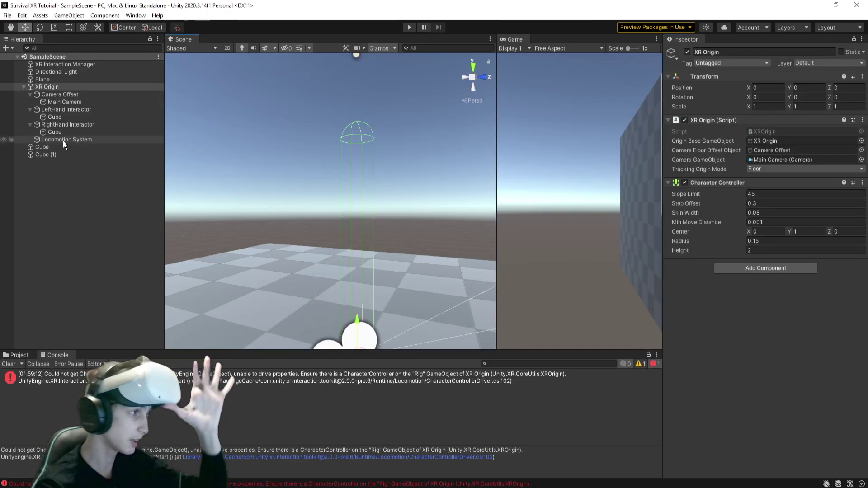
{"action": "scroll", "coordinate": [801, 371], "scroll_direction": "down", "scroll_amount": 1}
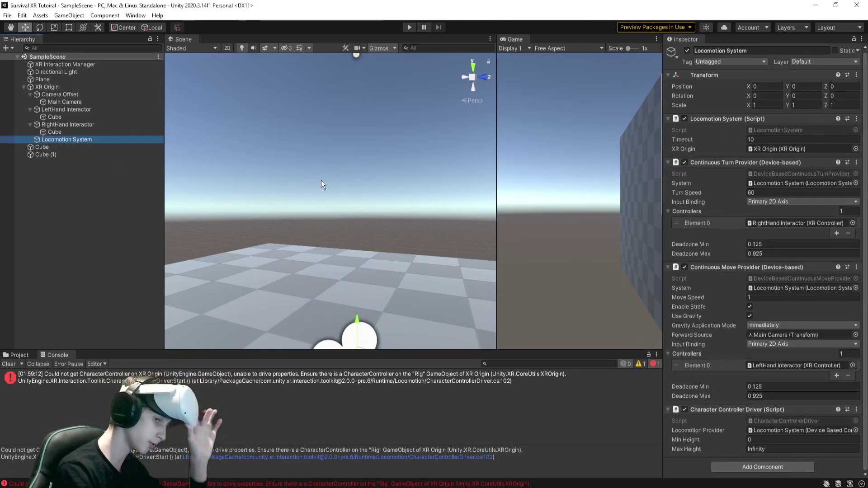
{"action": "left_click", "coordinate": [48, 87]}
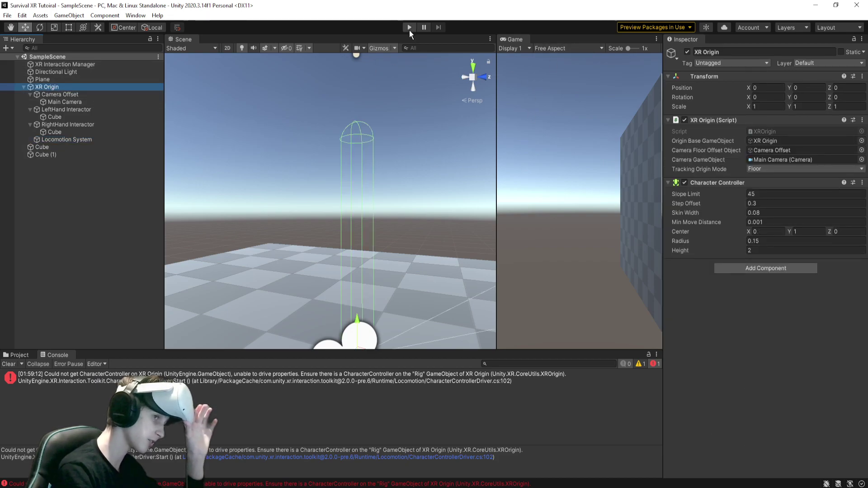
{"action": "left_click", "coordinate": [408, 28]}
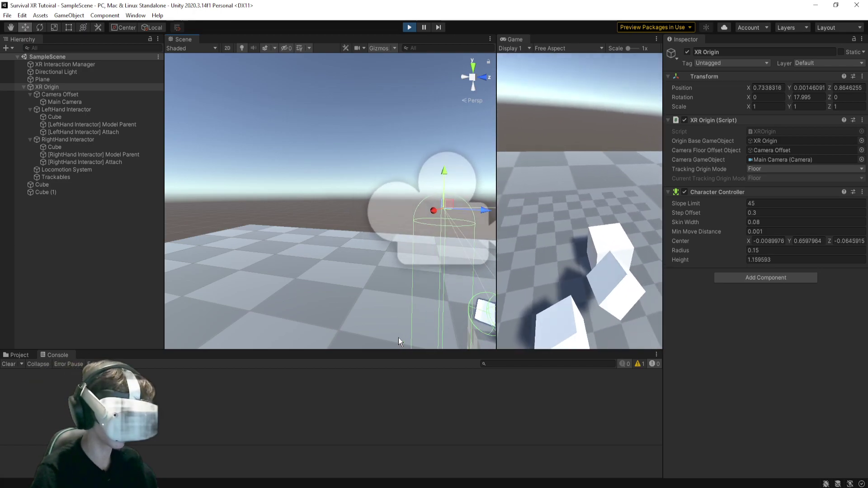
{"action": "key", "text": "ctrl+p"}
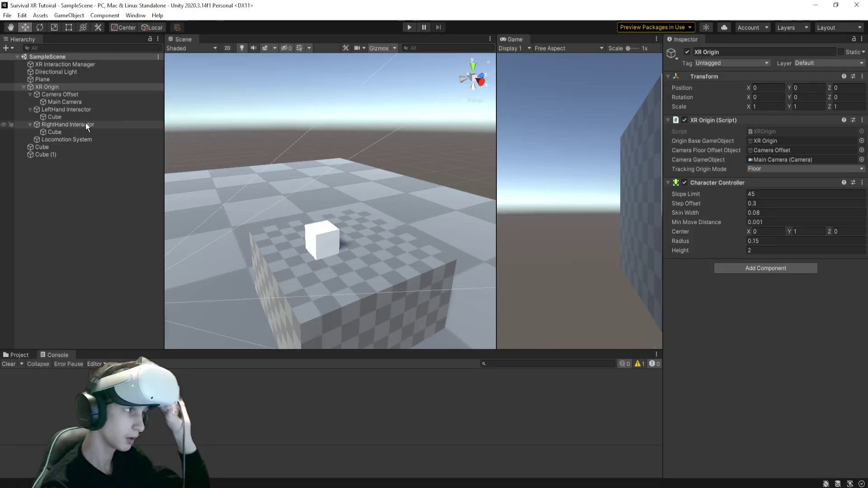
Examine the RightHand Interactor's component settings and run another Play mode test of the scene before stopping it.
{"action": "left_click", "coordinate": [85, 125]}
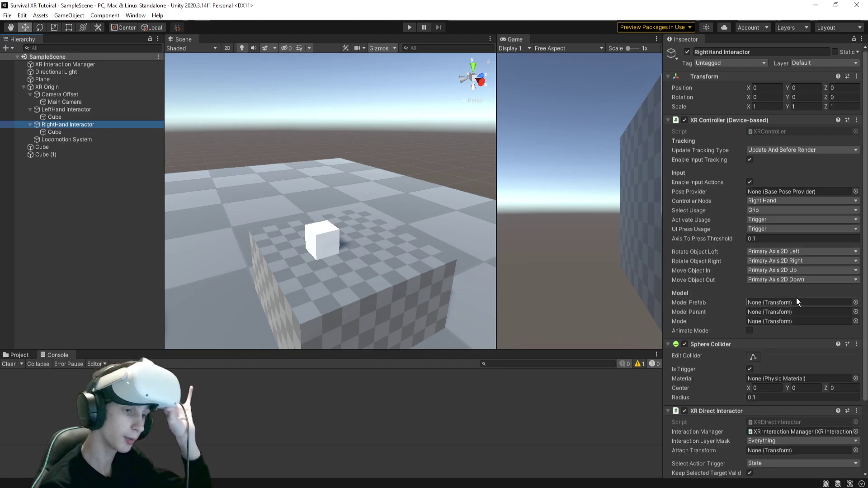
{"action": "scroll", "coordinate": [766, 332], "scroll_direction": "down", "scroll_amount": 3}
{"action": "scroll", "coordinate": [735, 370], "scroll_direction": "up", "scroll_amount": 3}
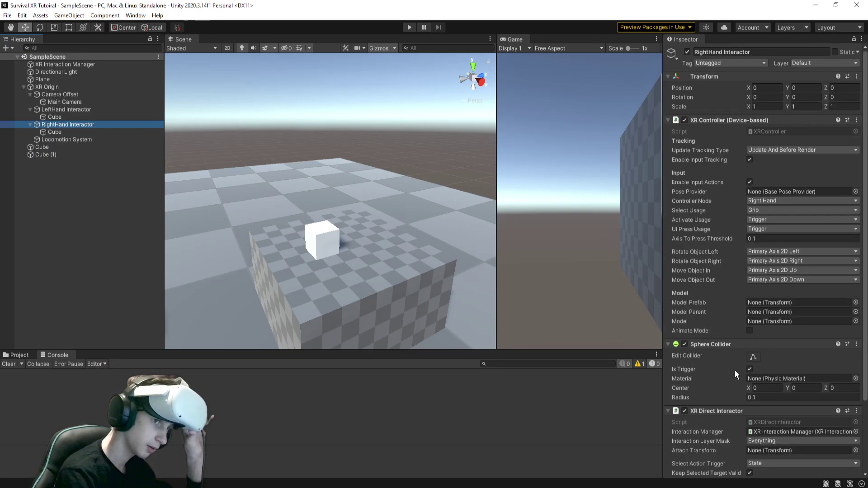
{"action": "key", "text": "f"}
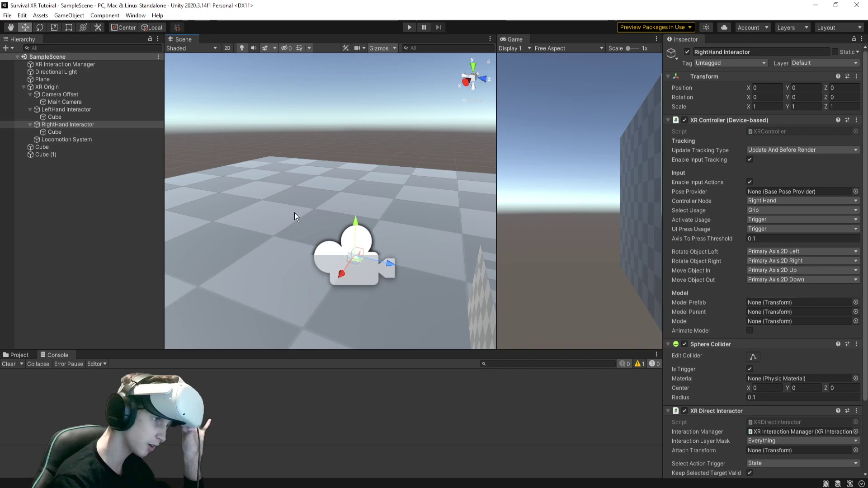
{"action": "left_click", "coordinate": [410, 28]}
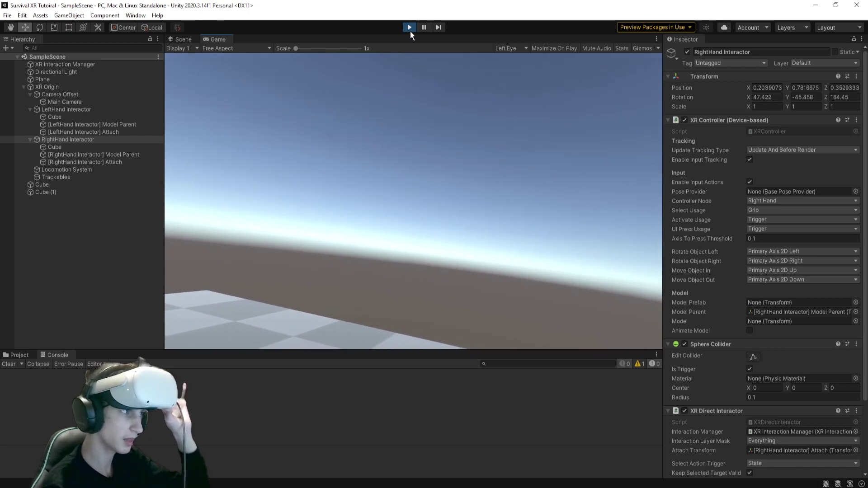
{"action": "left_click", "coordinate": [410, 27]}
Set the Sphere Collider Radius to 0.25 on both the LeftHand and RightHand Interactors and start Play mode.
{"action": "left_click", "coordinate": [66, 111]}
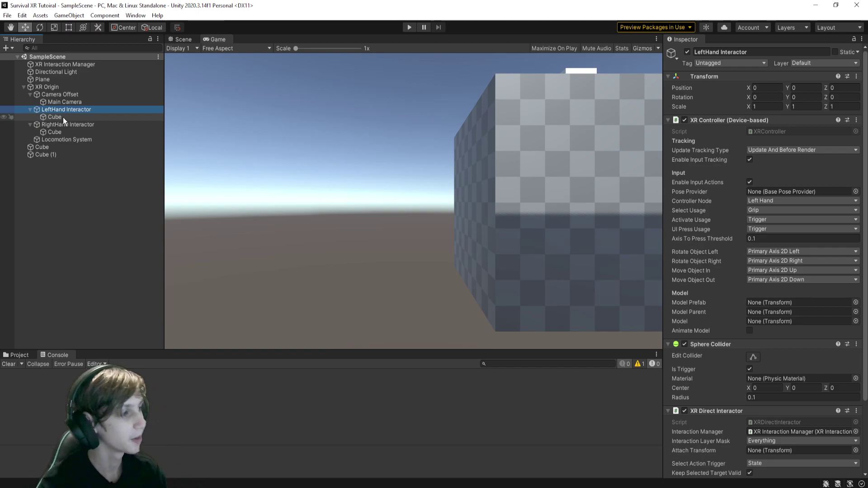
{"action": "left_click", "coordinate": [77, 125], "text": "ctrl"}
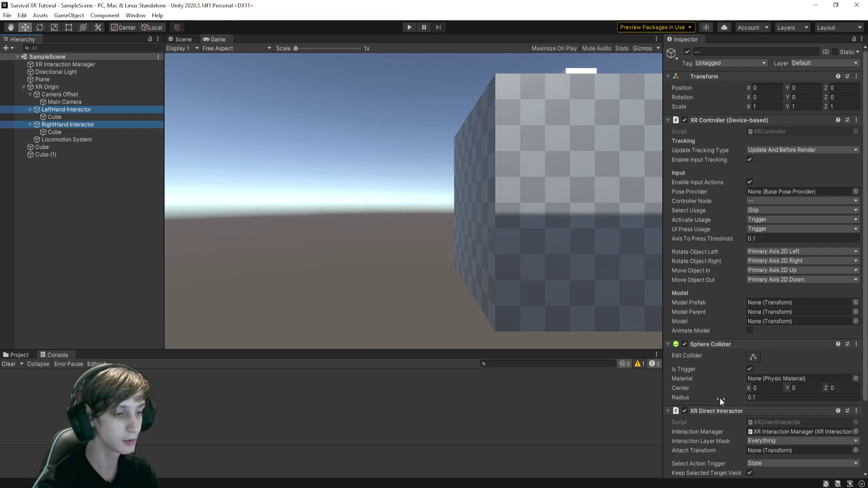
{"action": "left_click_drag", "start_coordinate": [713, 401], "coordinate": [721, 401]}
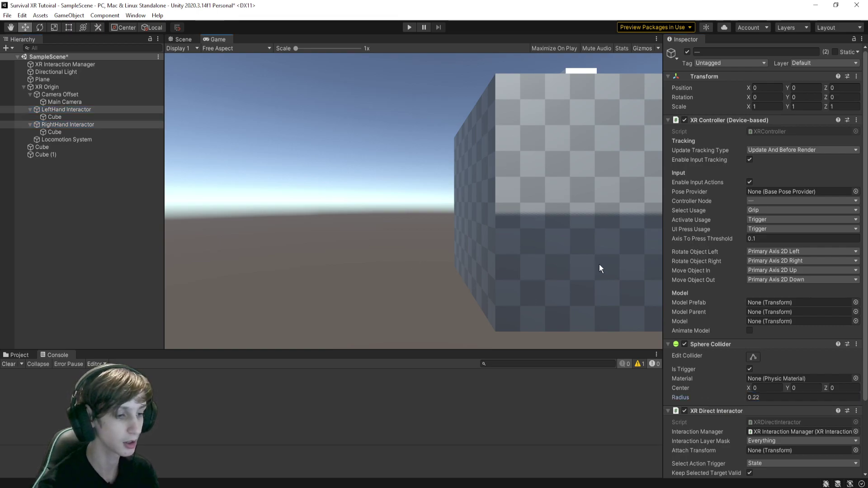
{"action": "left_click", "coordinate": [782, 402]}
{"action": "type", "text": "0.25"}
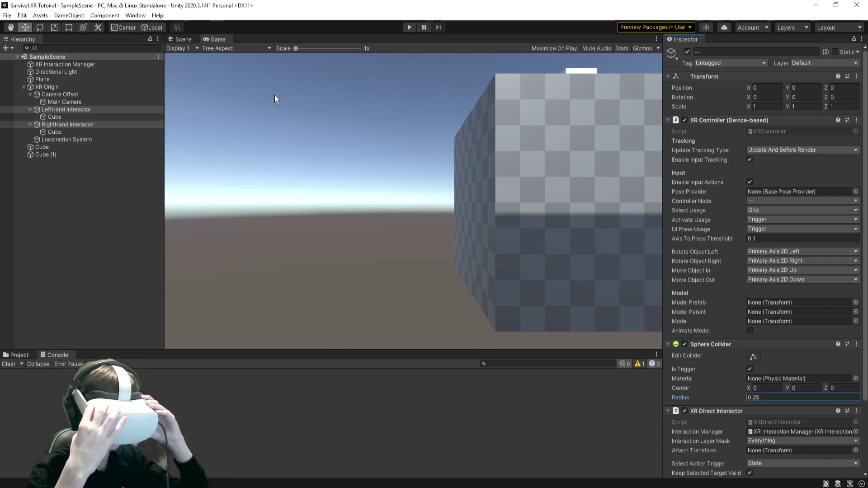
{"action": "left_click", "coordinate": [416, 29]}
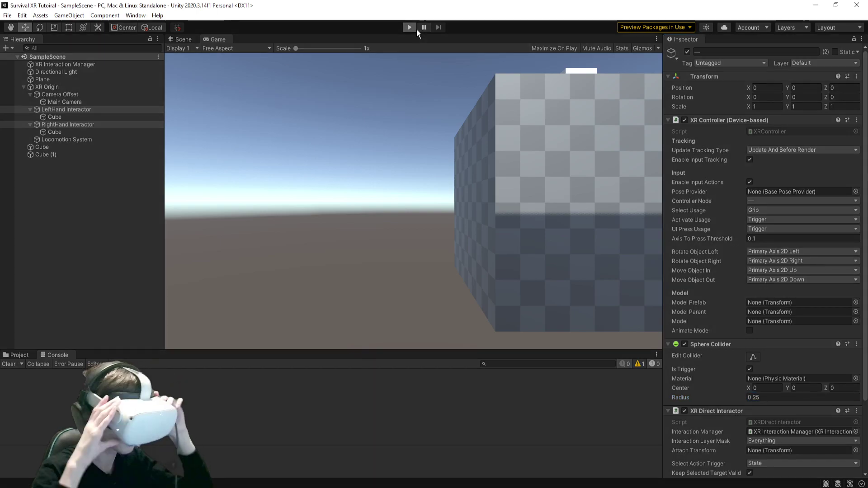